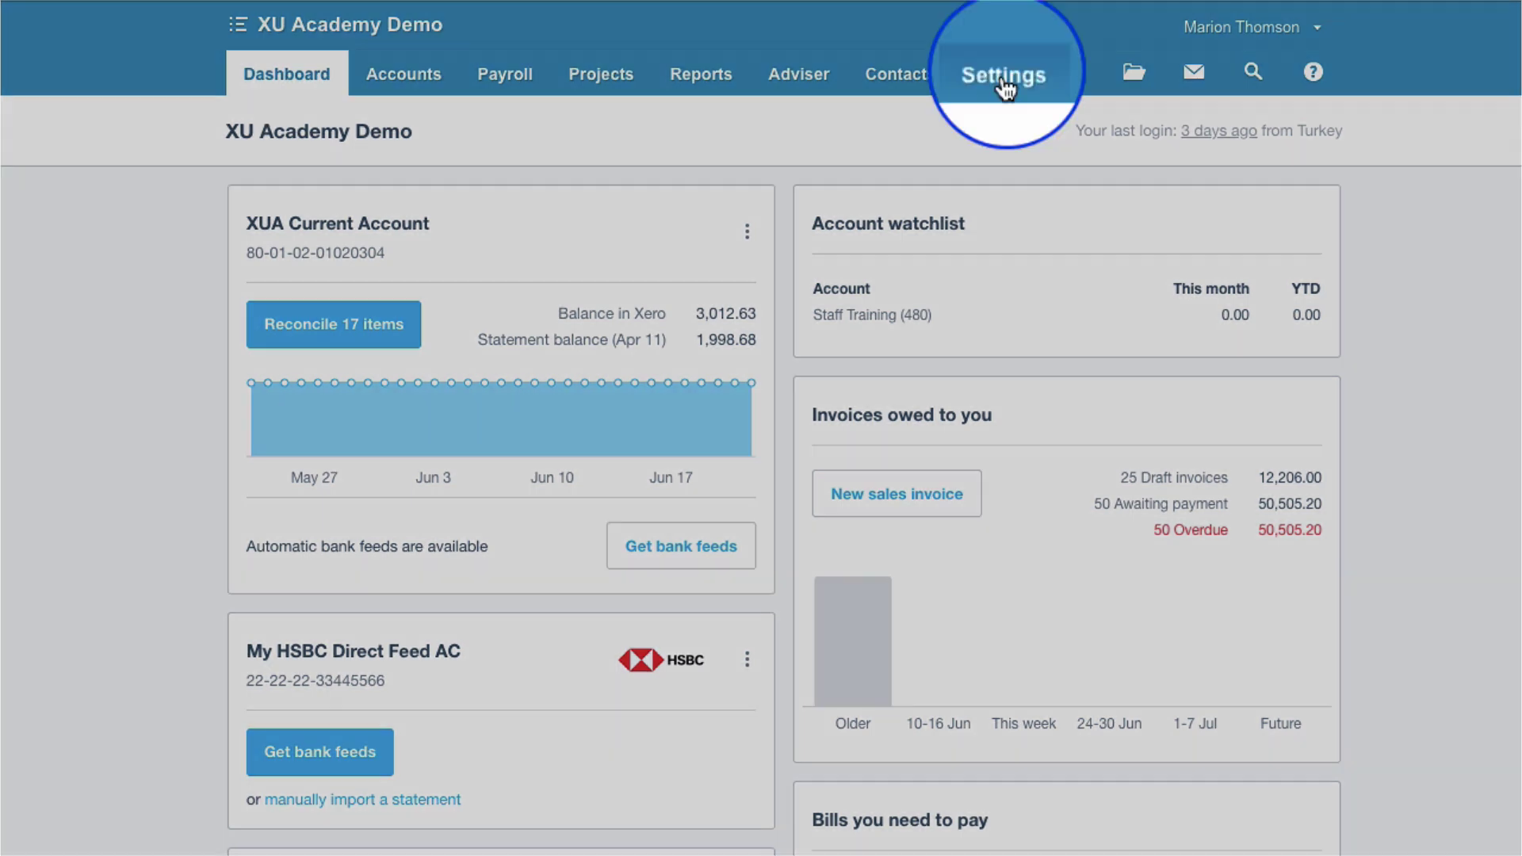
Search the chart of accounts for 'dir' and open 835 Directors' Loan Account for editing
left_click(1004, 78)
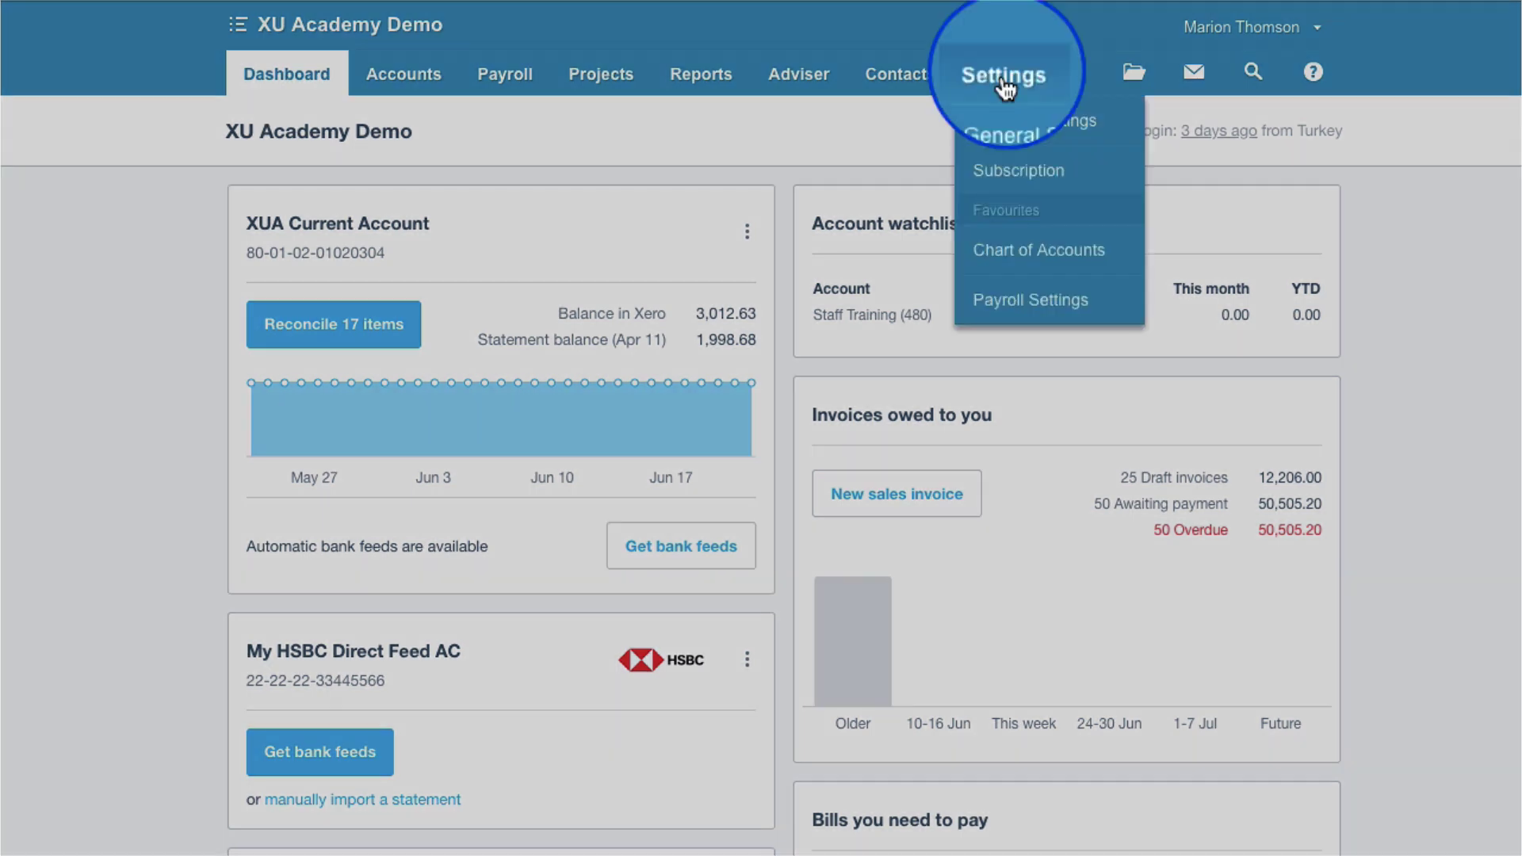
left_click(1006, 258)
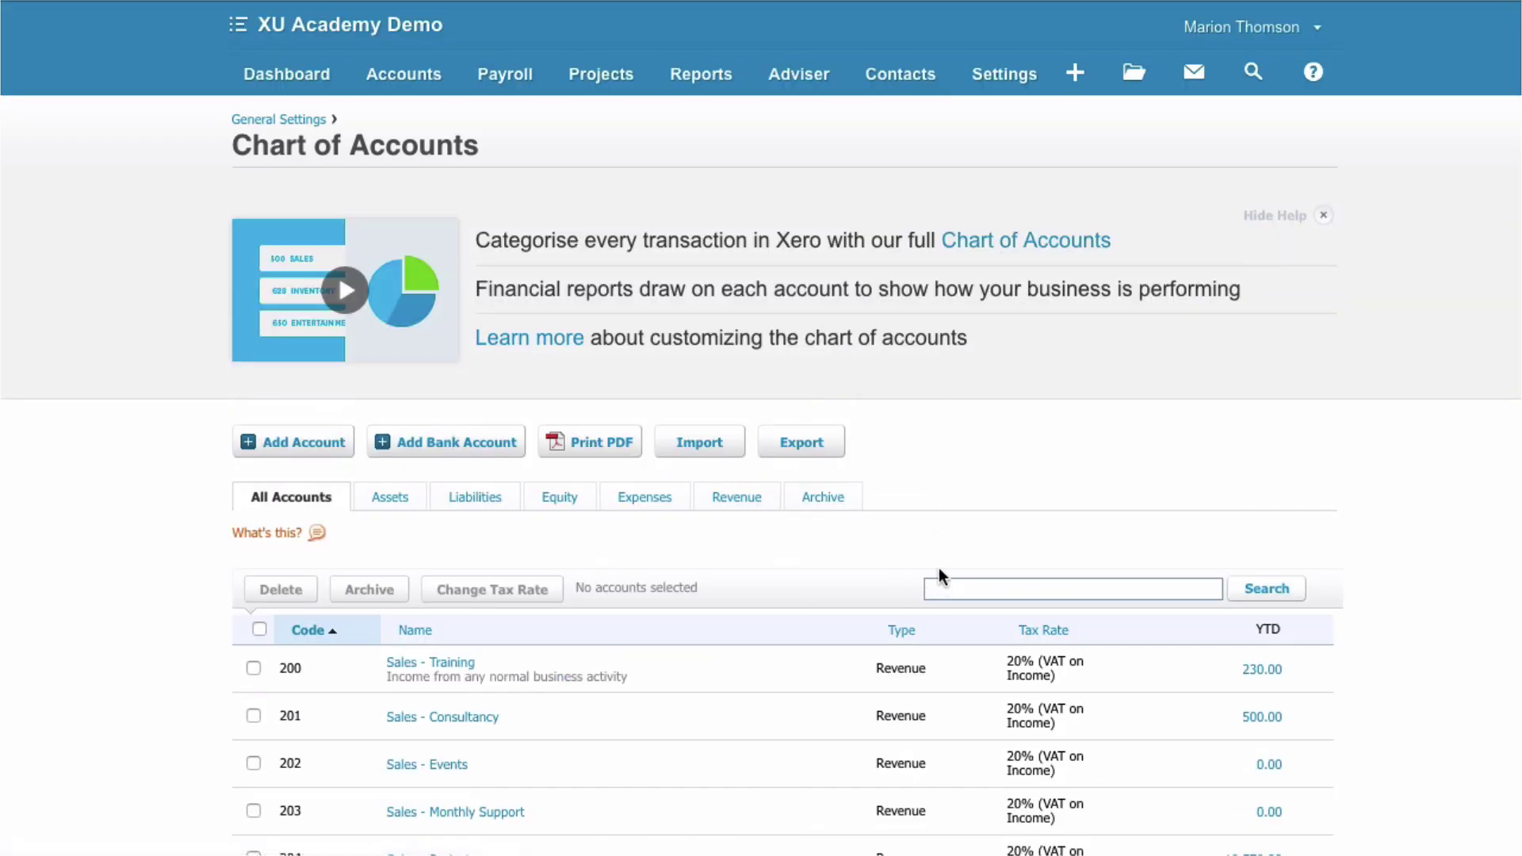
left_click(941, 590)
type("dir")
key("Return")
scroll(785, 476, "down", 6)
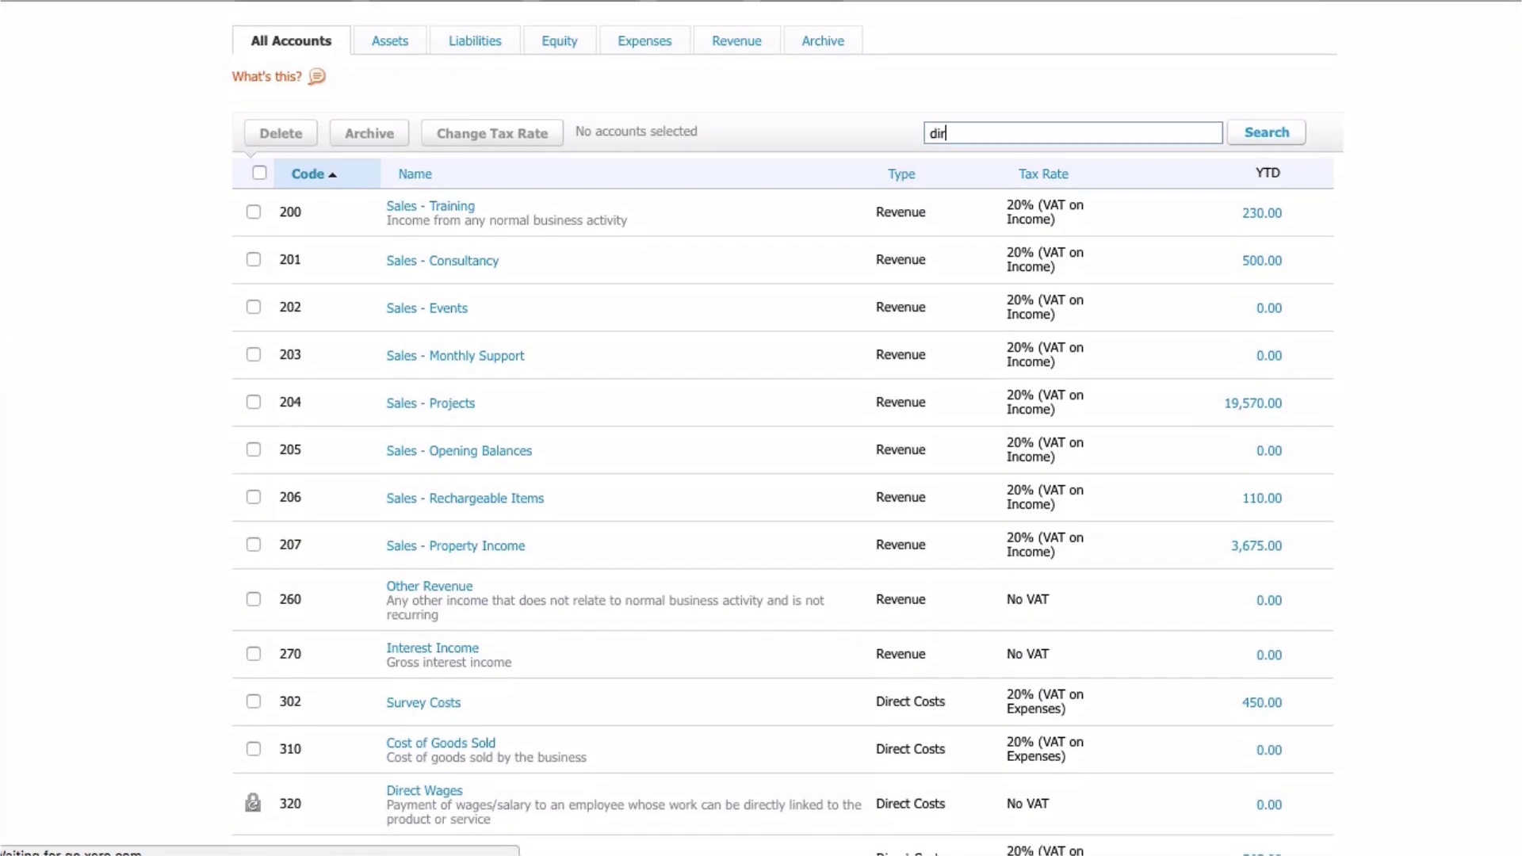
scroll(1173, 476, "down", 2)
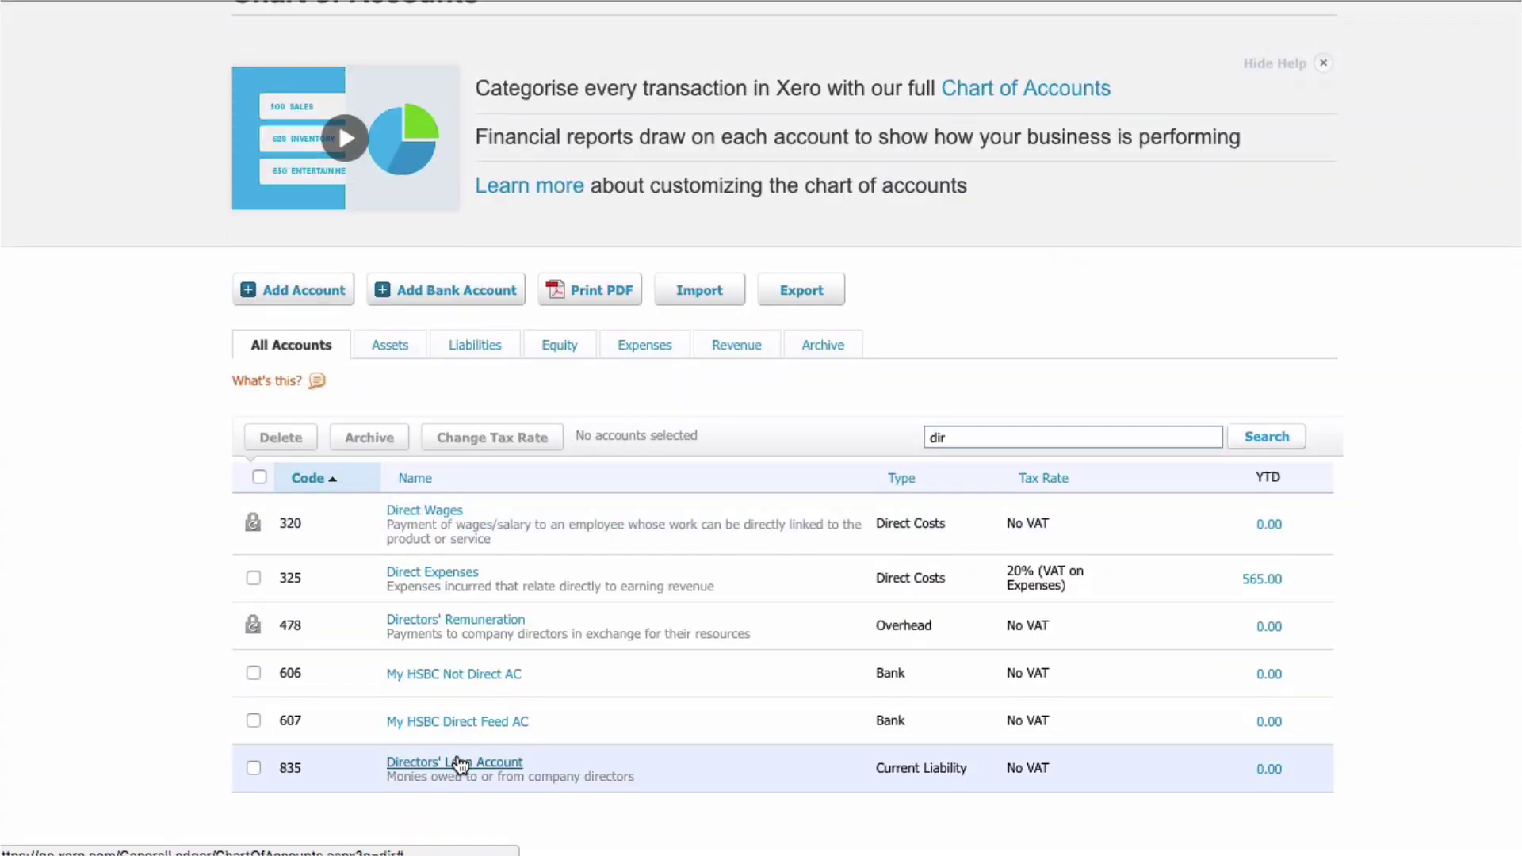
left_click(456, 761)
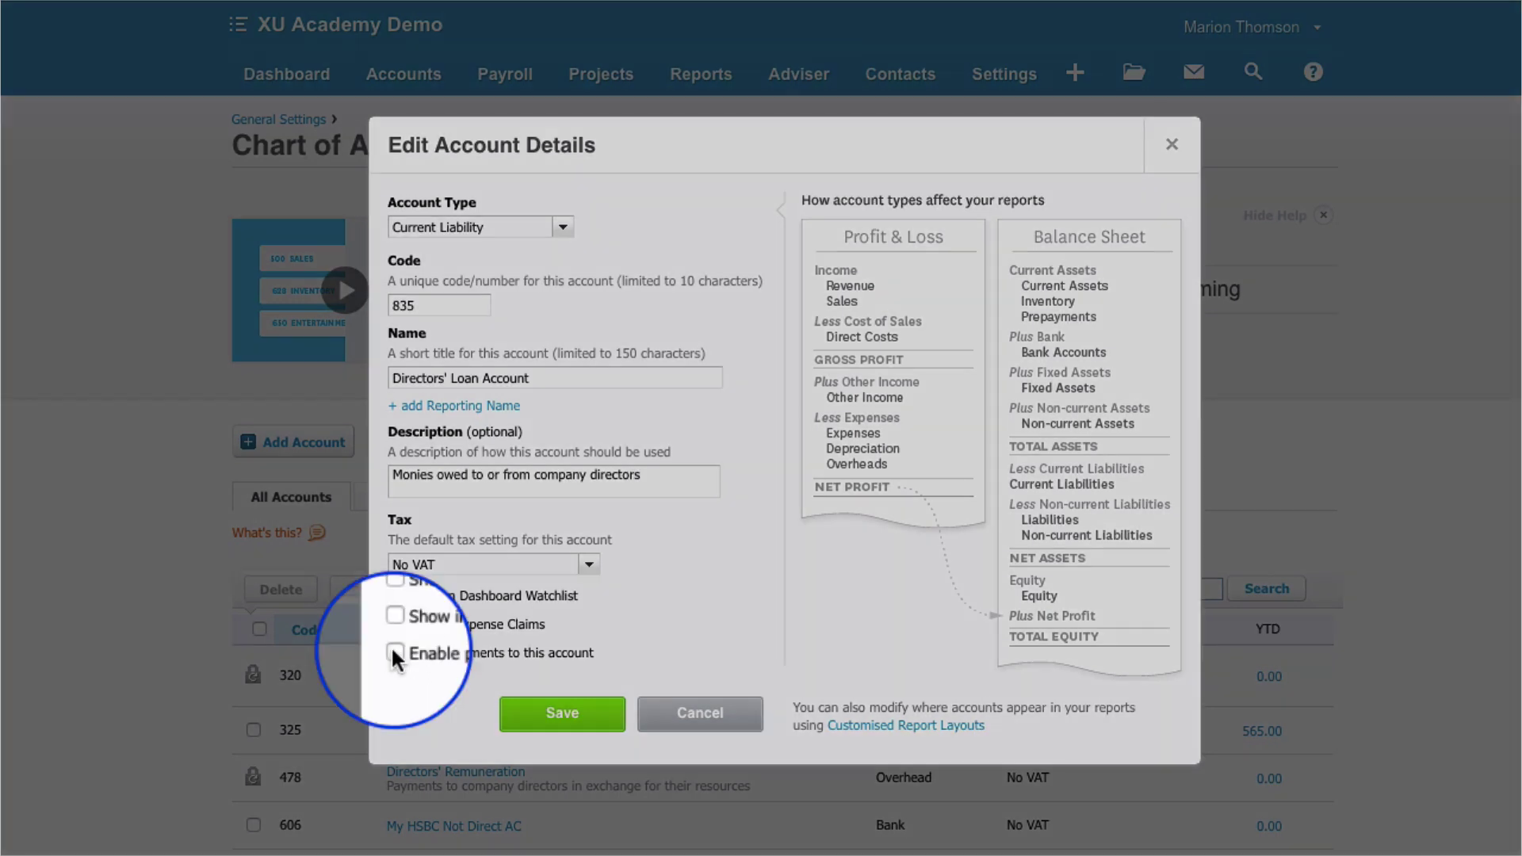
Enable payments to this account for the Directors' Loan Account
left_click(394, 654)
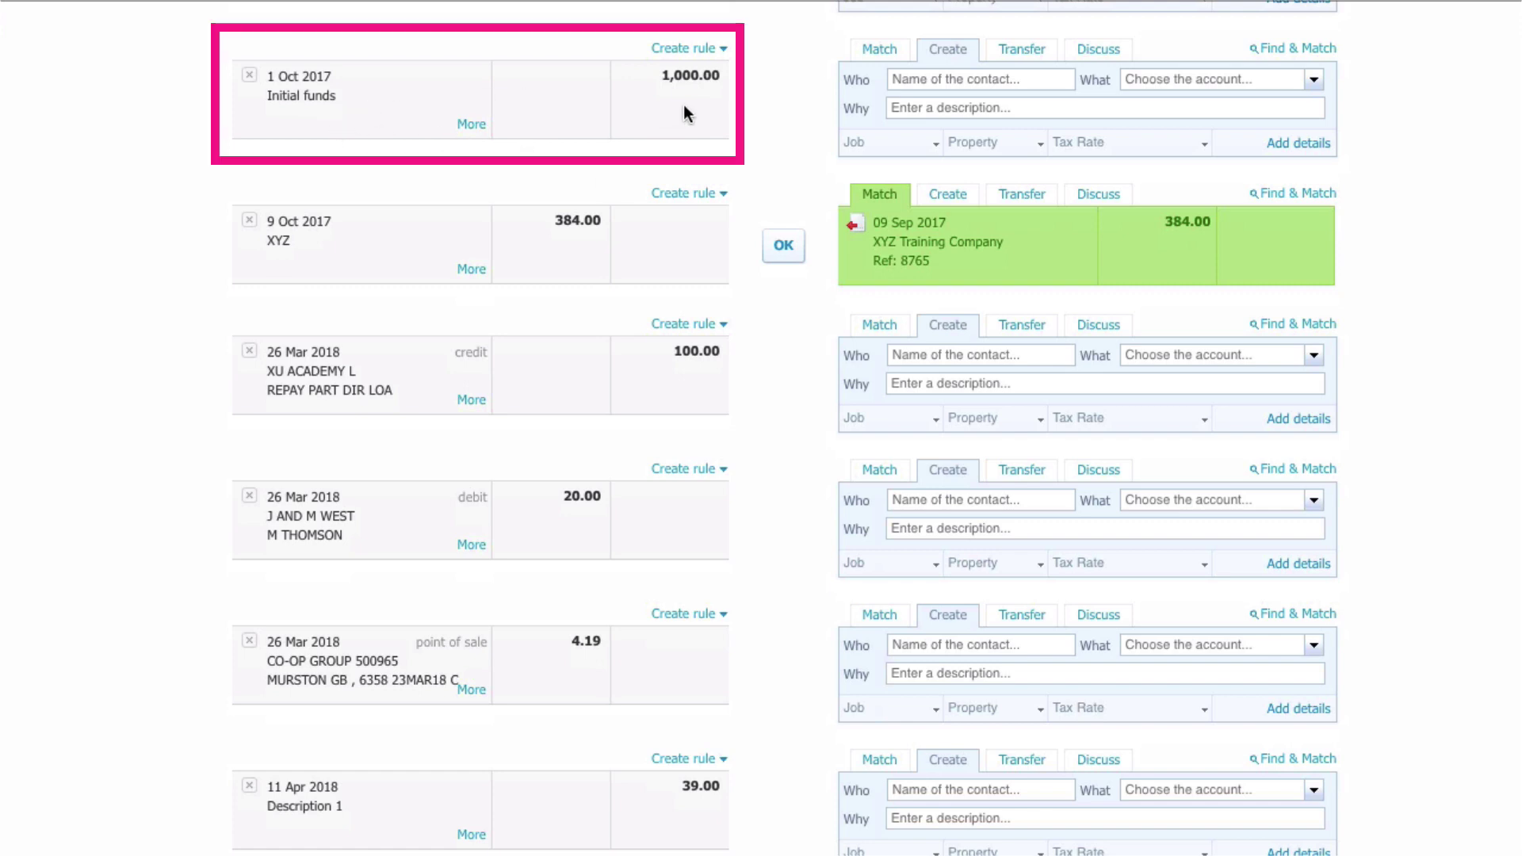
Reconcile the 1 Oct 2017 1,000.00 receipt from the director to 835, described 'Initial funds introduced'
left_click(923, 82)
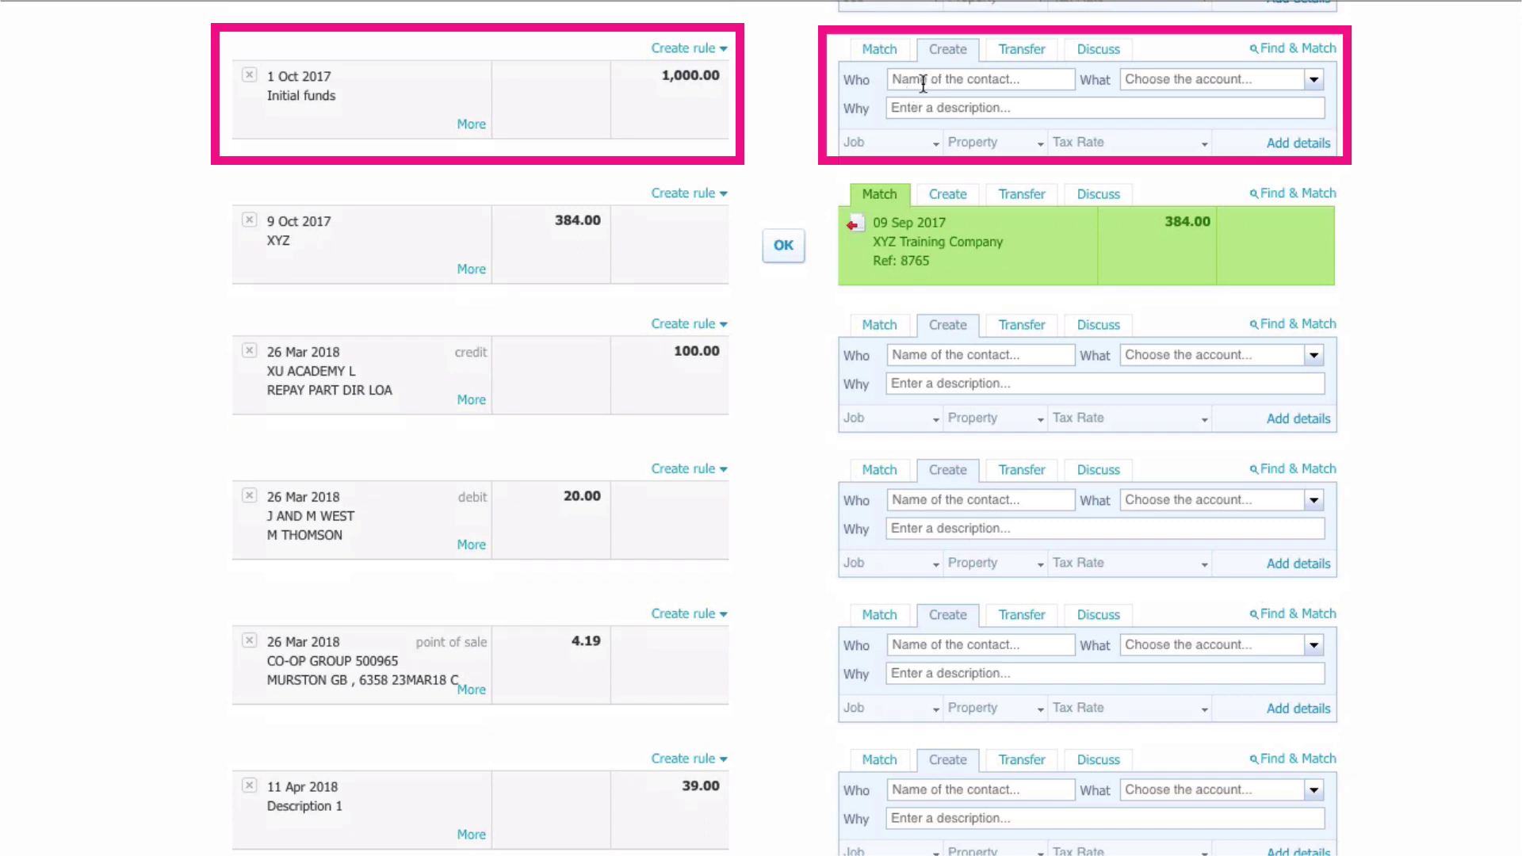
type("M")
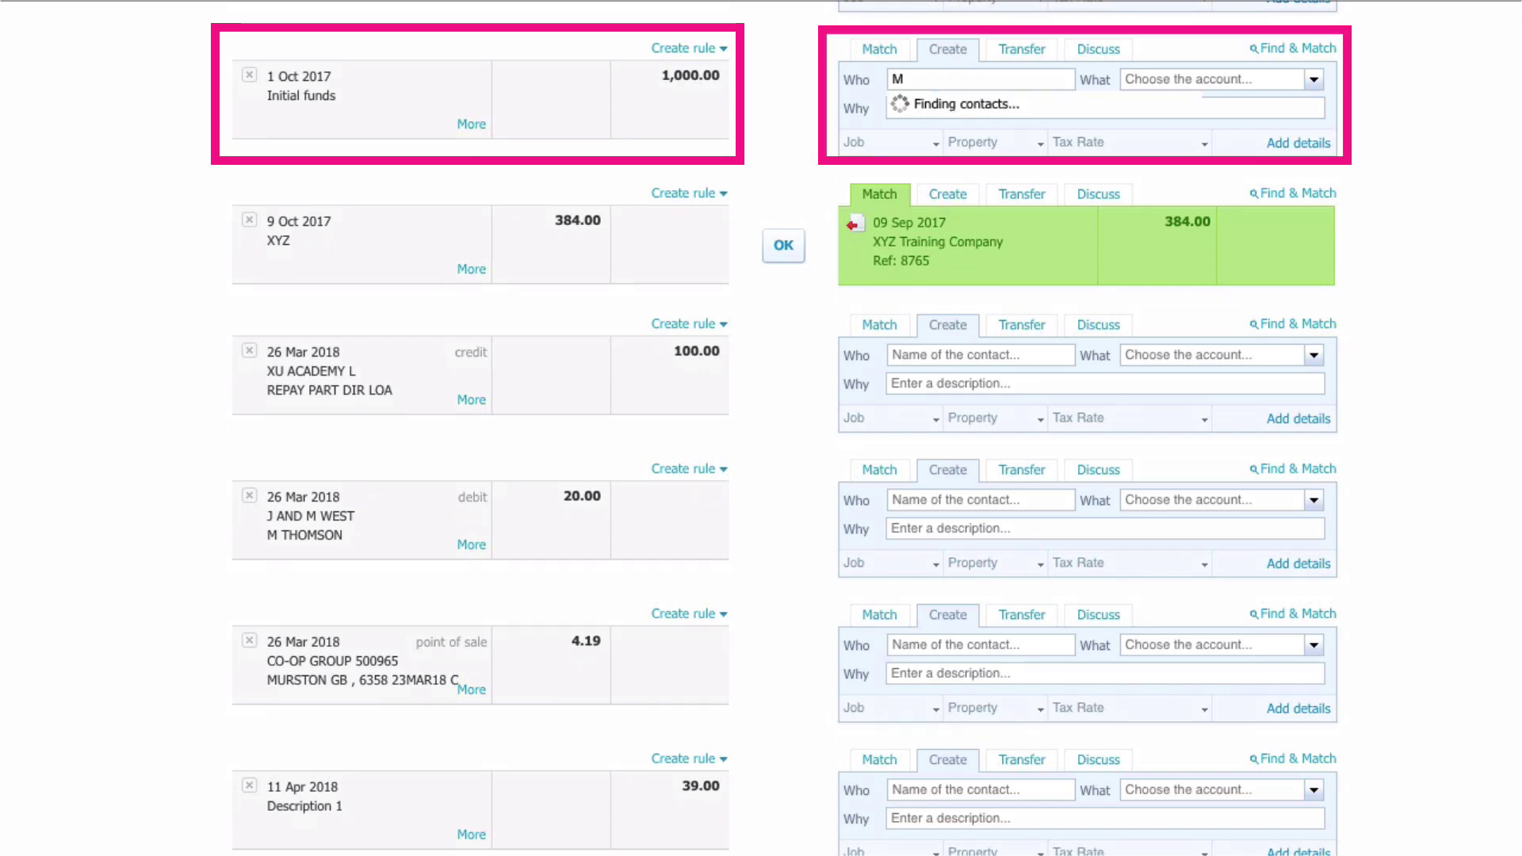
type(" Thomson")
key("Tab")
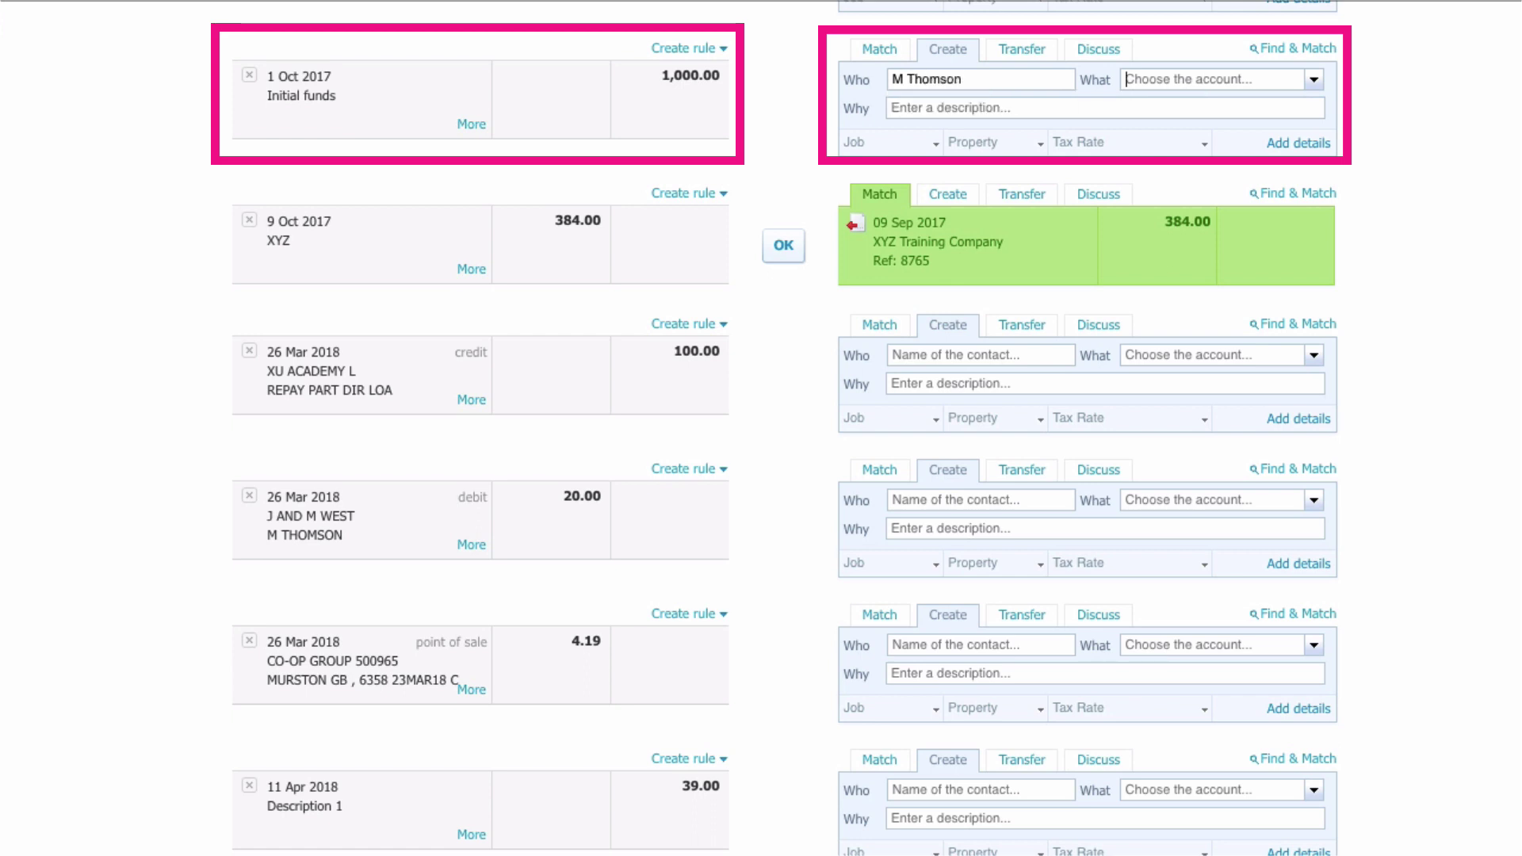
type("835")
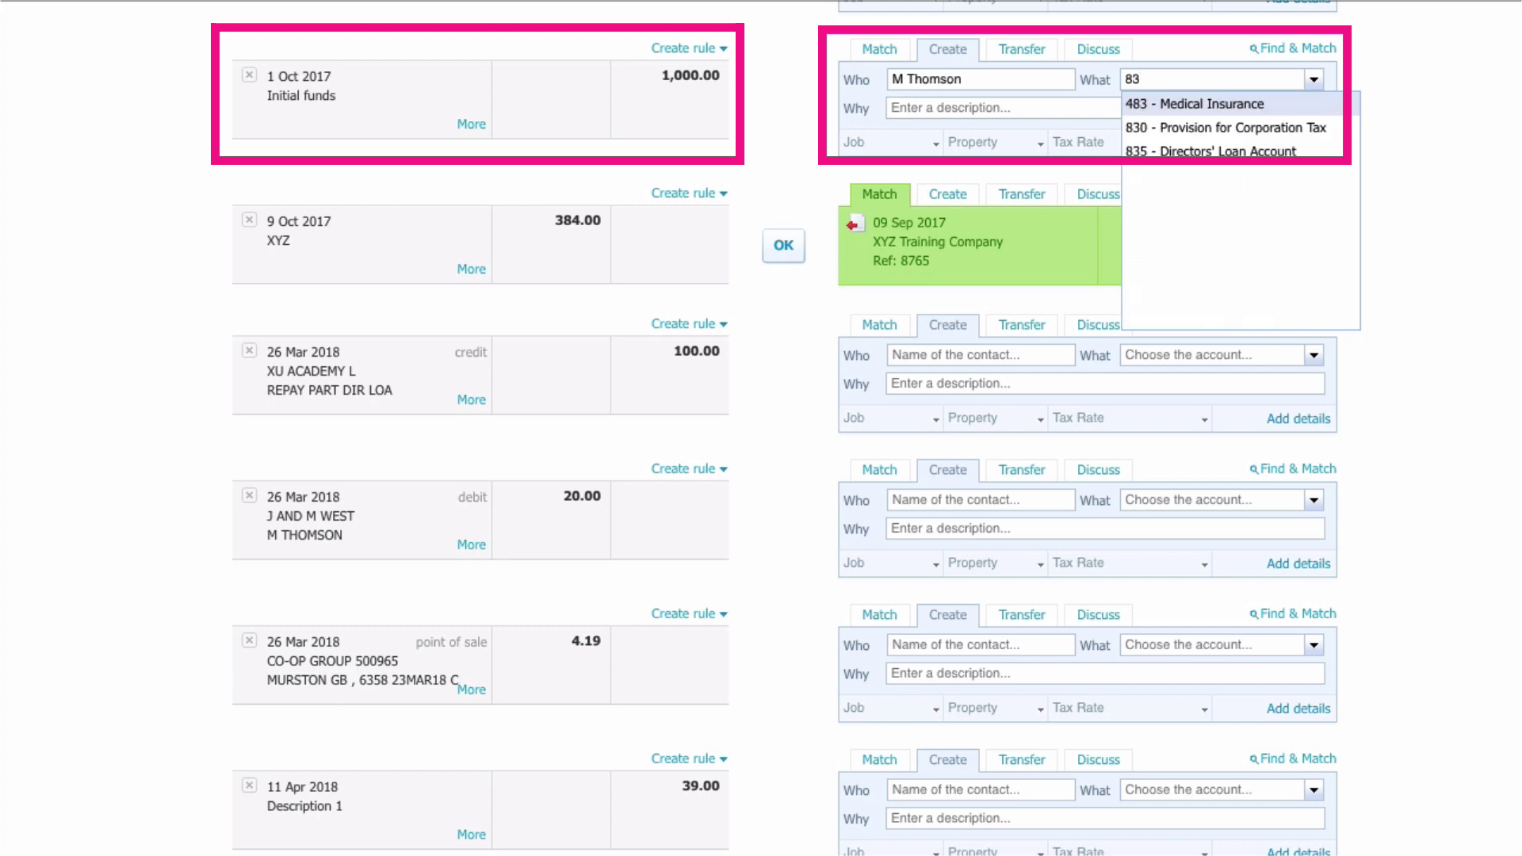
left_click(1193, 104)
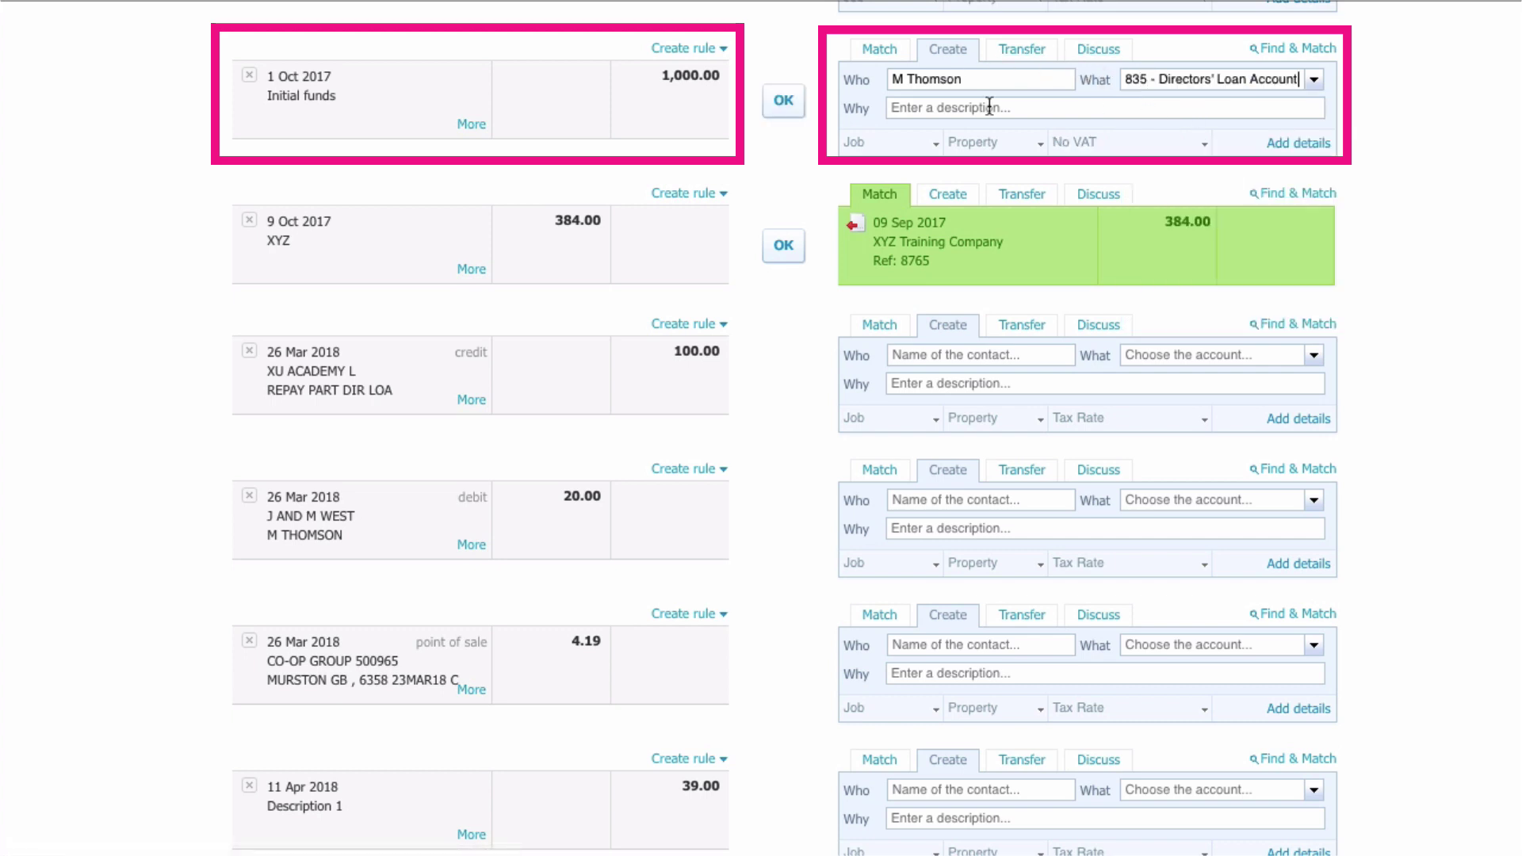
left_click(924, 117)
type("Initial funds introduced")
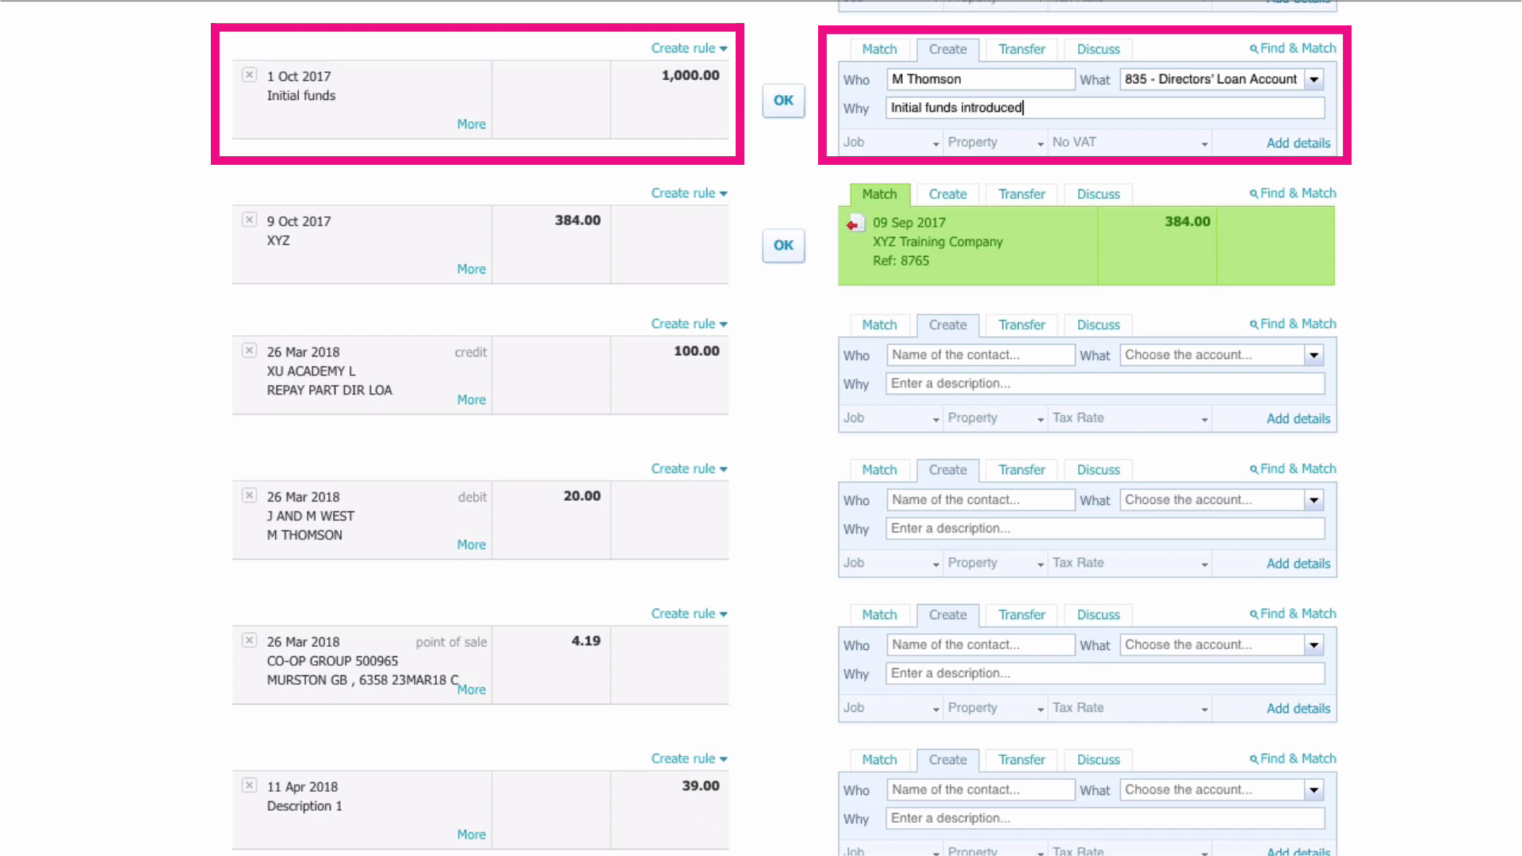
left_click(783, 102)
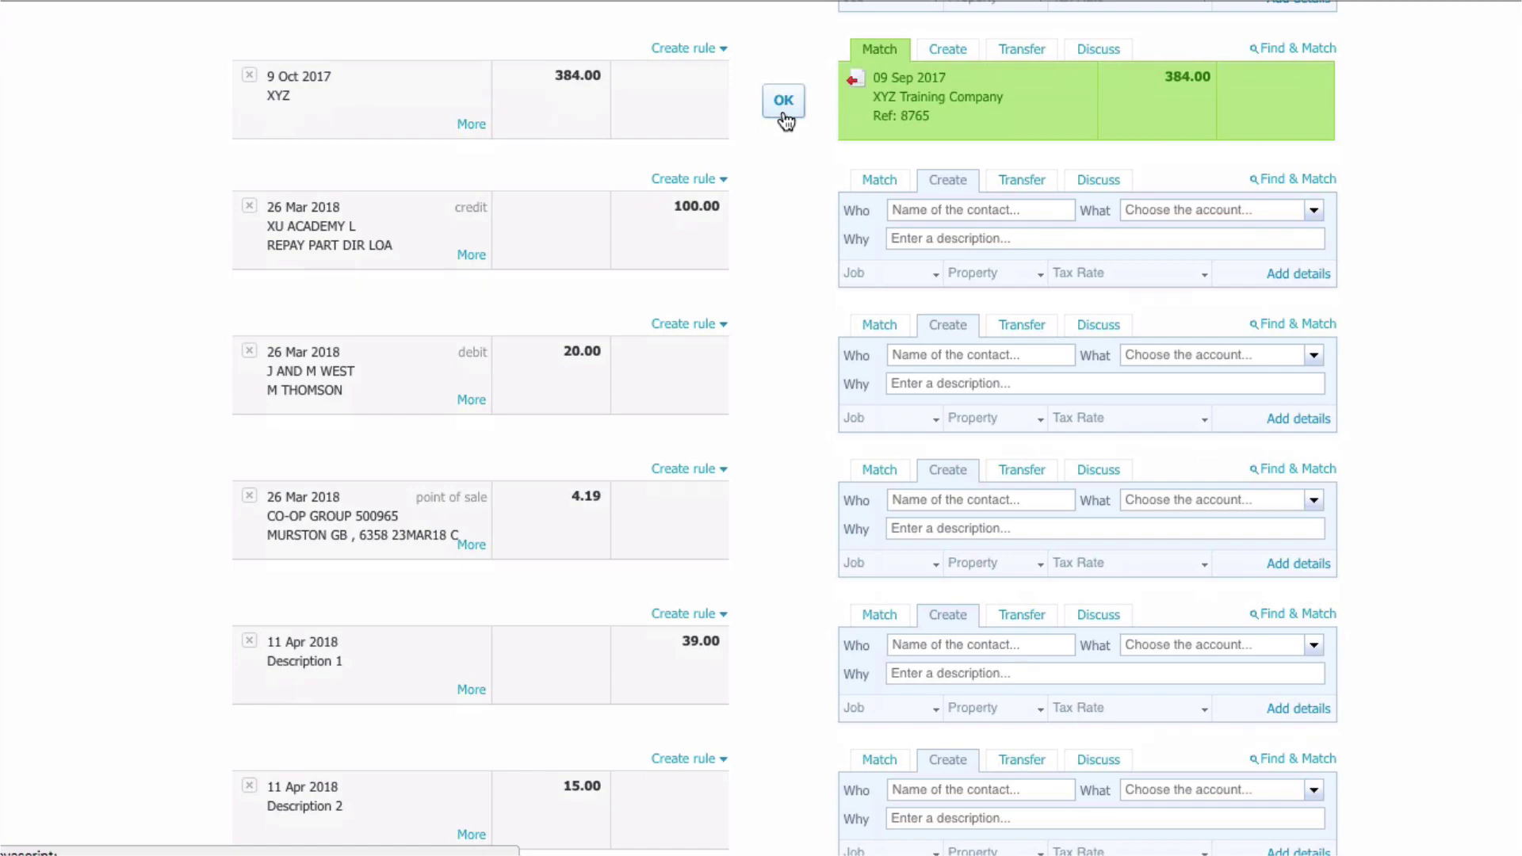
scroll(784, 119, "up", 2)
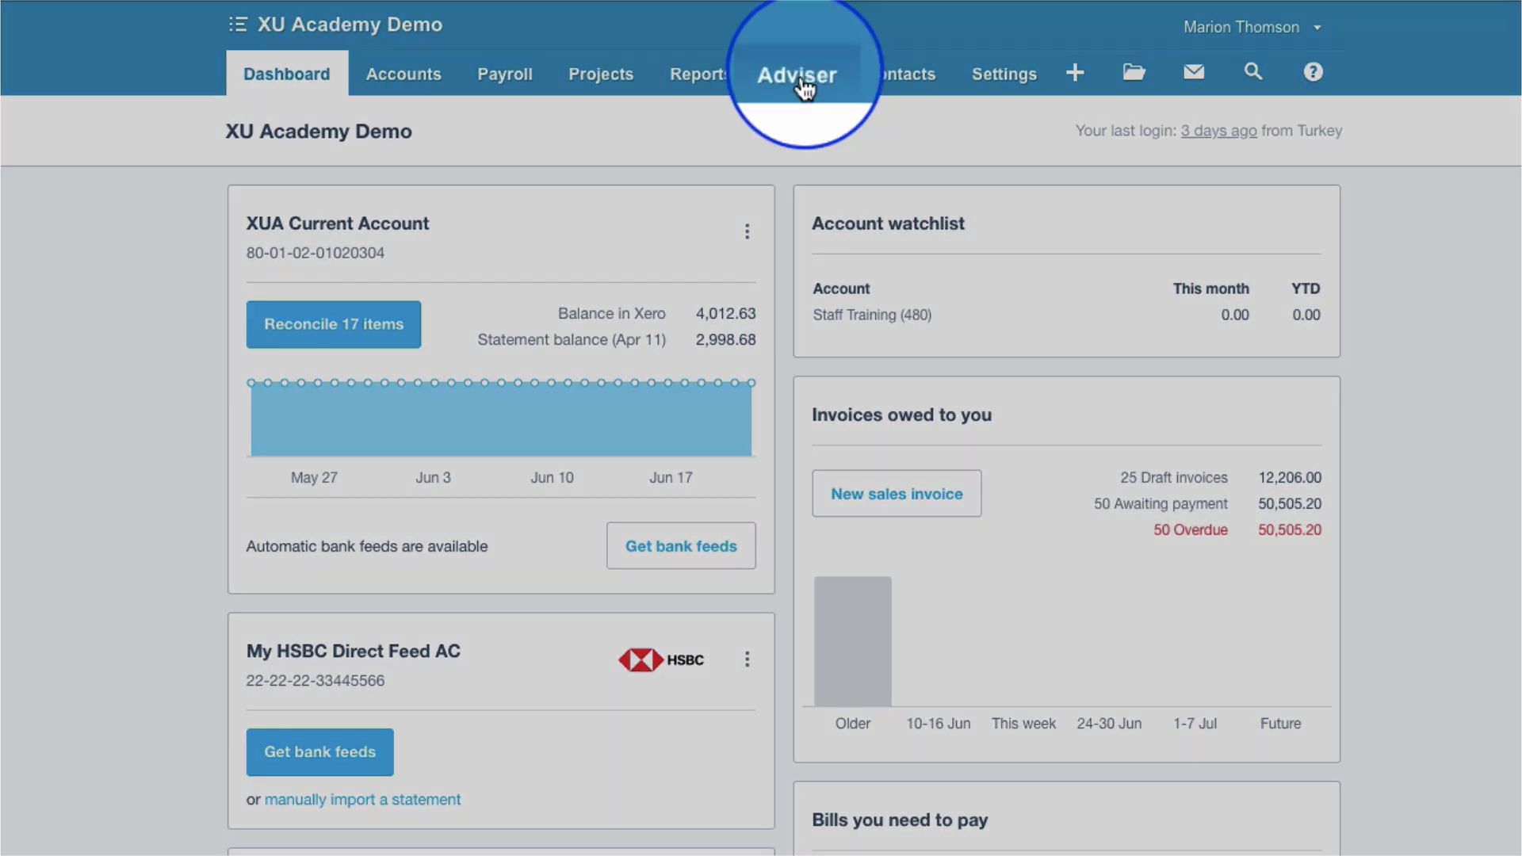
Start a new manual journal with narration 'Share capital' dated 1 Oct 2017
left_click(791, 79)
left_click(792, 140)
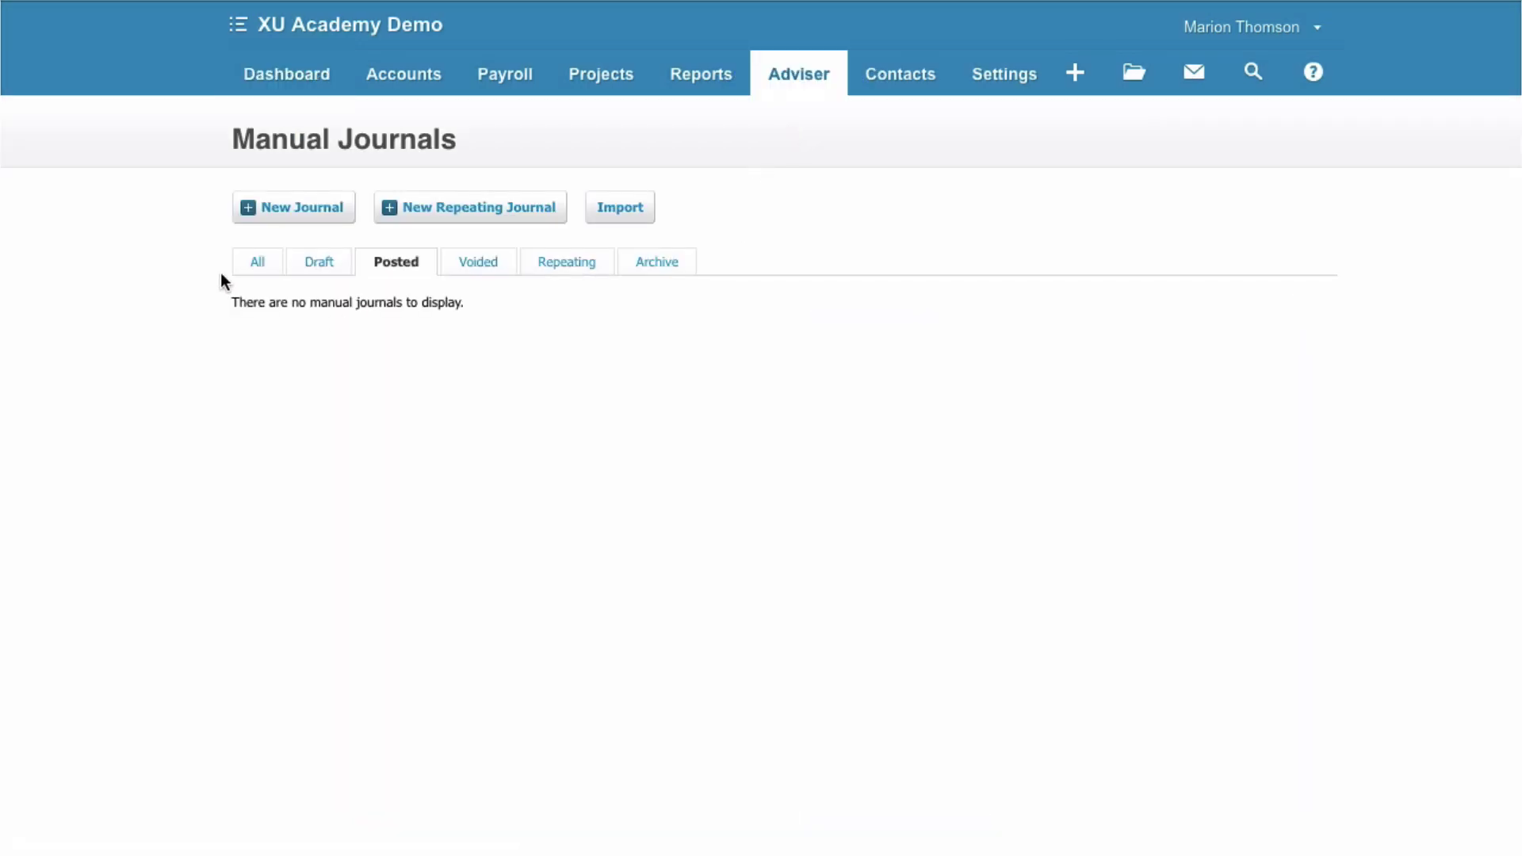
left_click(298, 212)
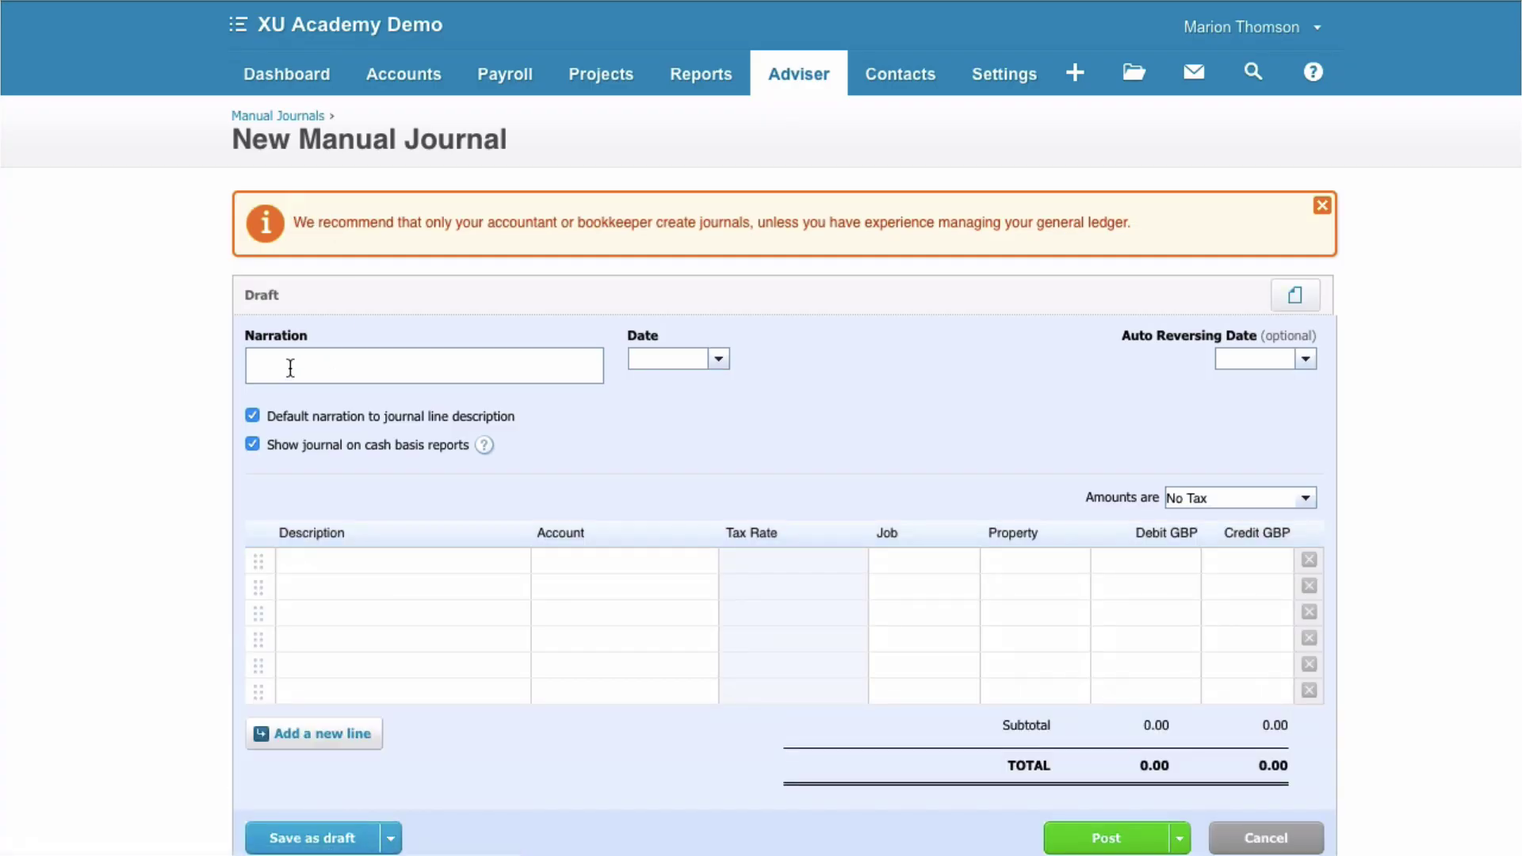
type("s")
key("BackSpace")
type("Share capita")
key("BackSpace")
key("BackSpace")
type("apital")
key("Tab")
type("1/10/17")
key("Tab")
key("Tab")
key("Tab")
key("Tab")
key("Tab")
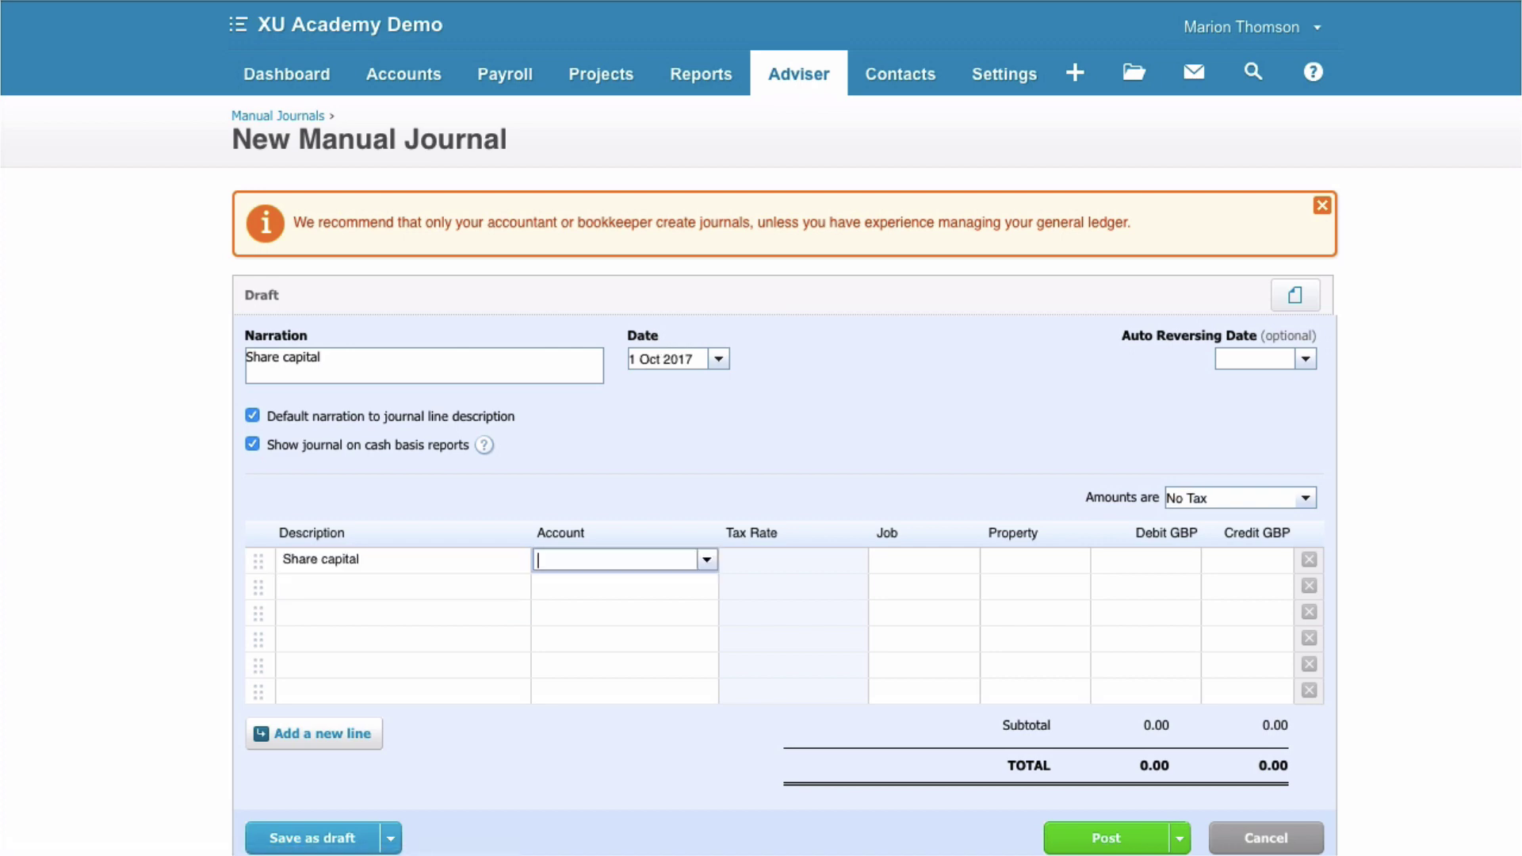
Debit 835 Directors' Loan Account 100.00, credit ordinary share capital, and post the journal
type("835")
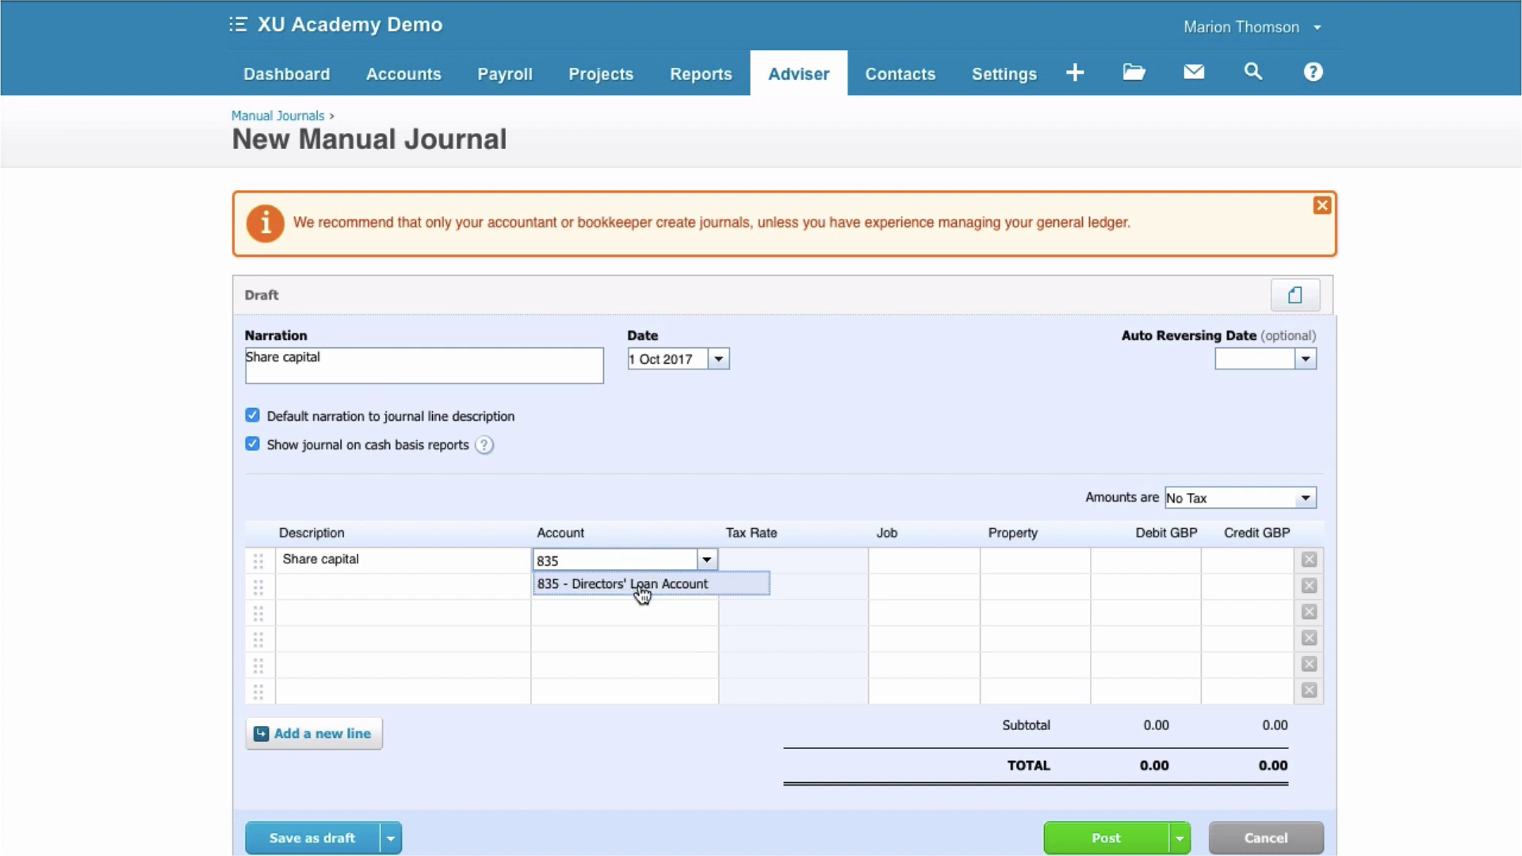
left_click(640, 584)
key("Tab")
key("Tab")
key("Tab")
key("Tab")
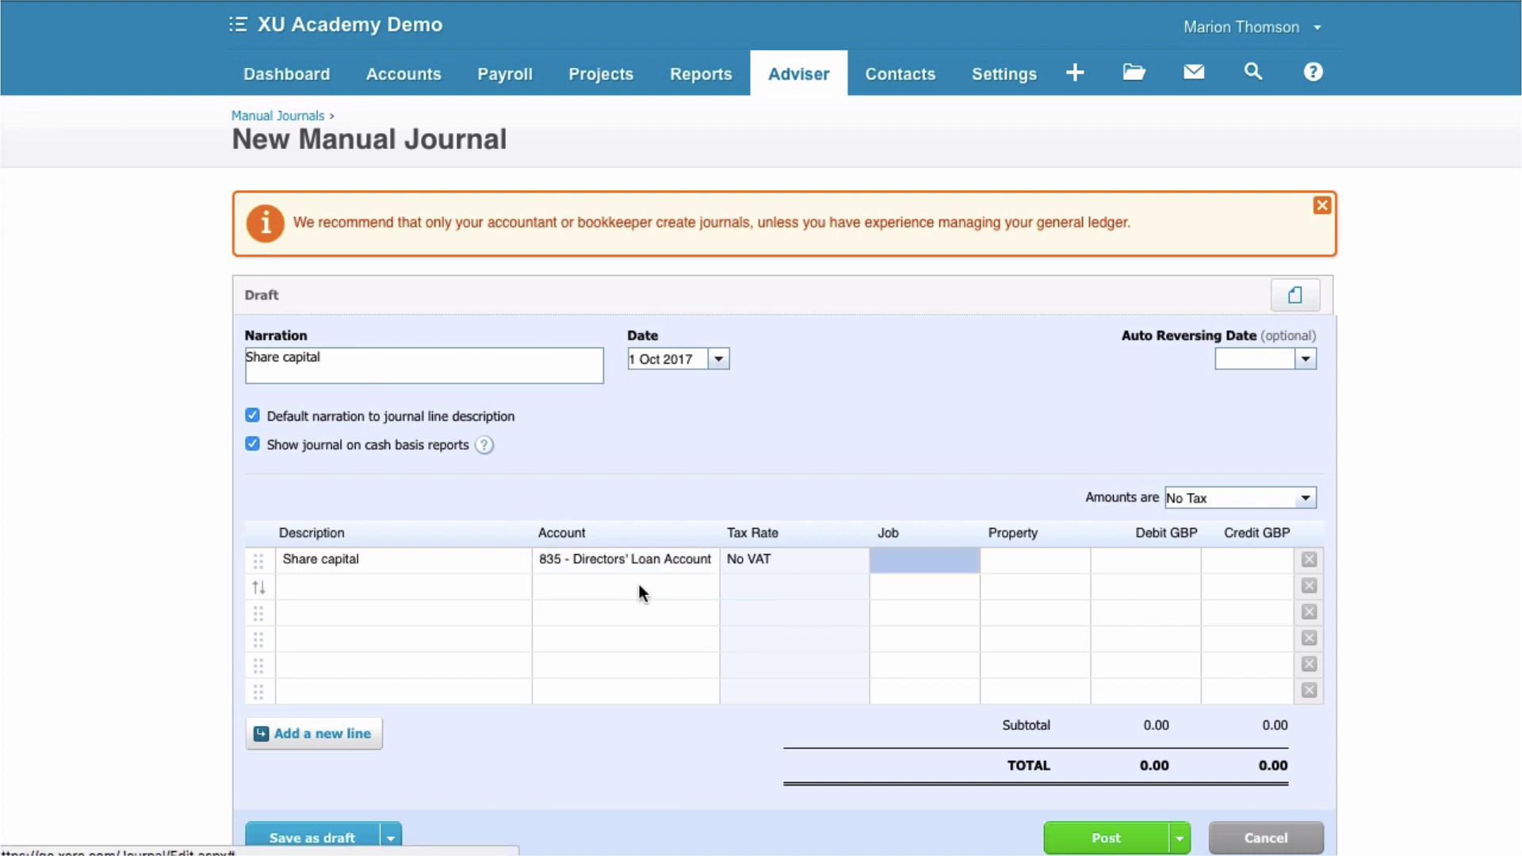
left_click(1138, 564)
type("100")
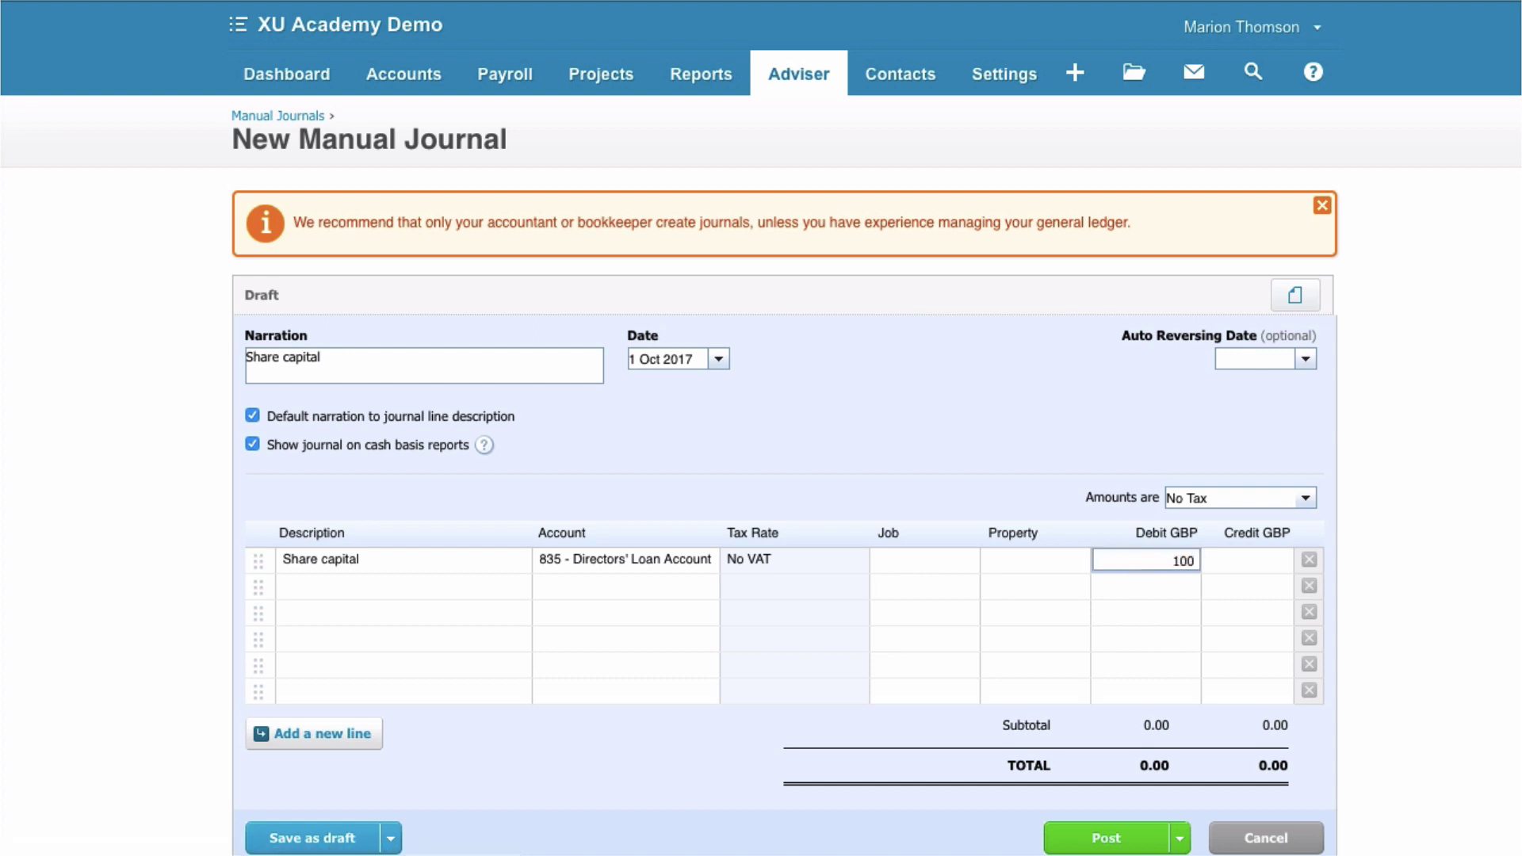
key("Tab")
key("Tab")
key("Tab")
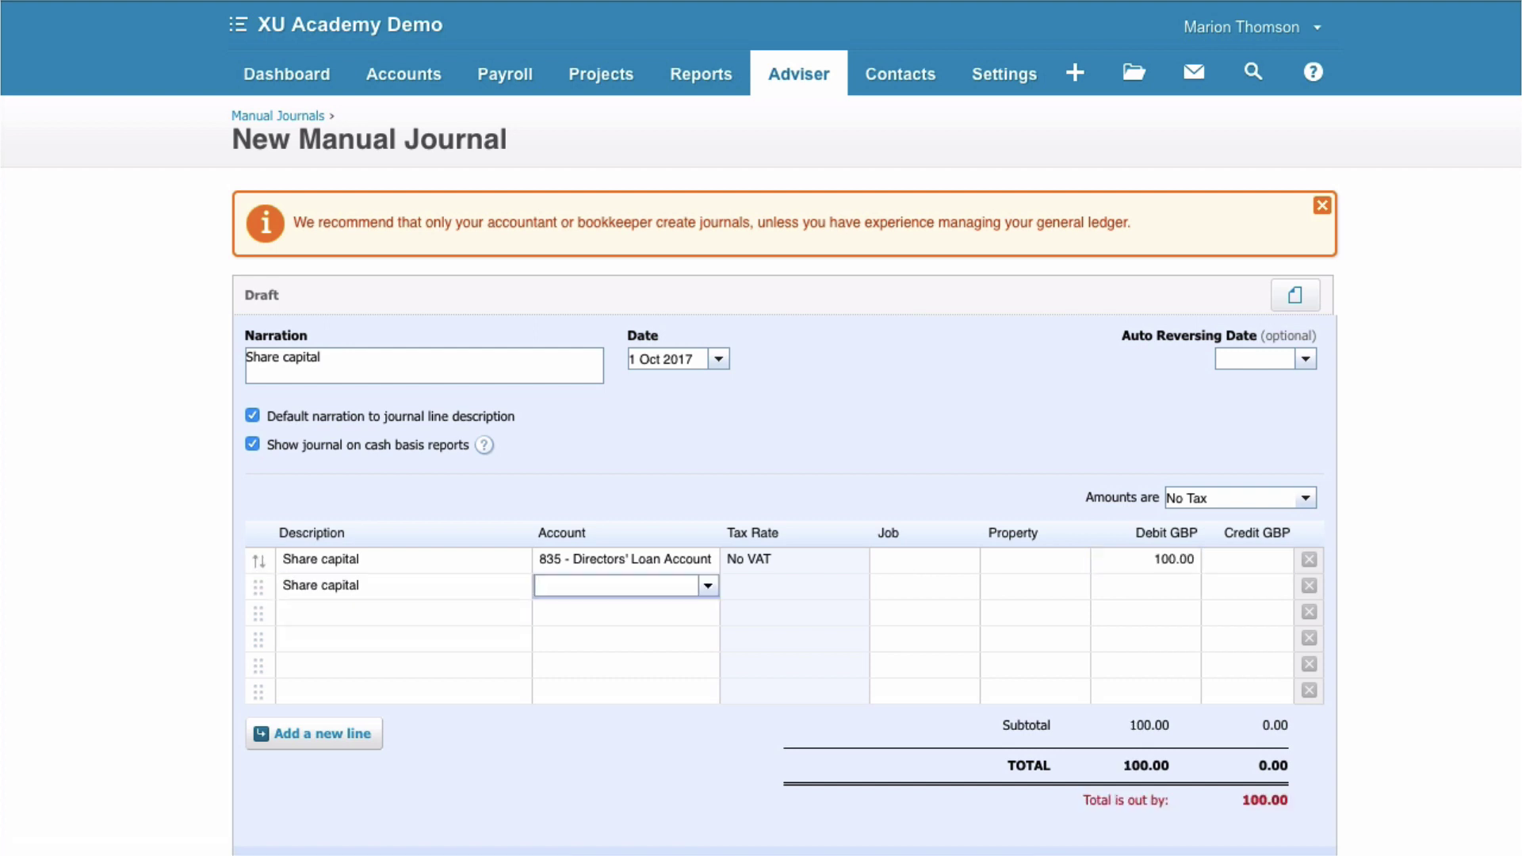
type("cap")
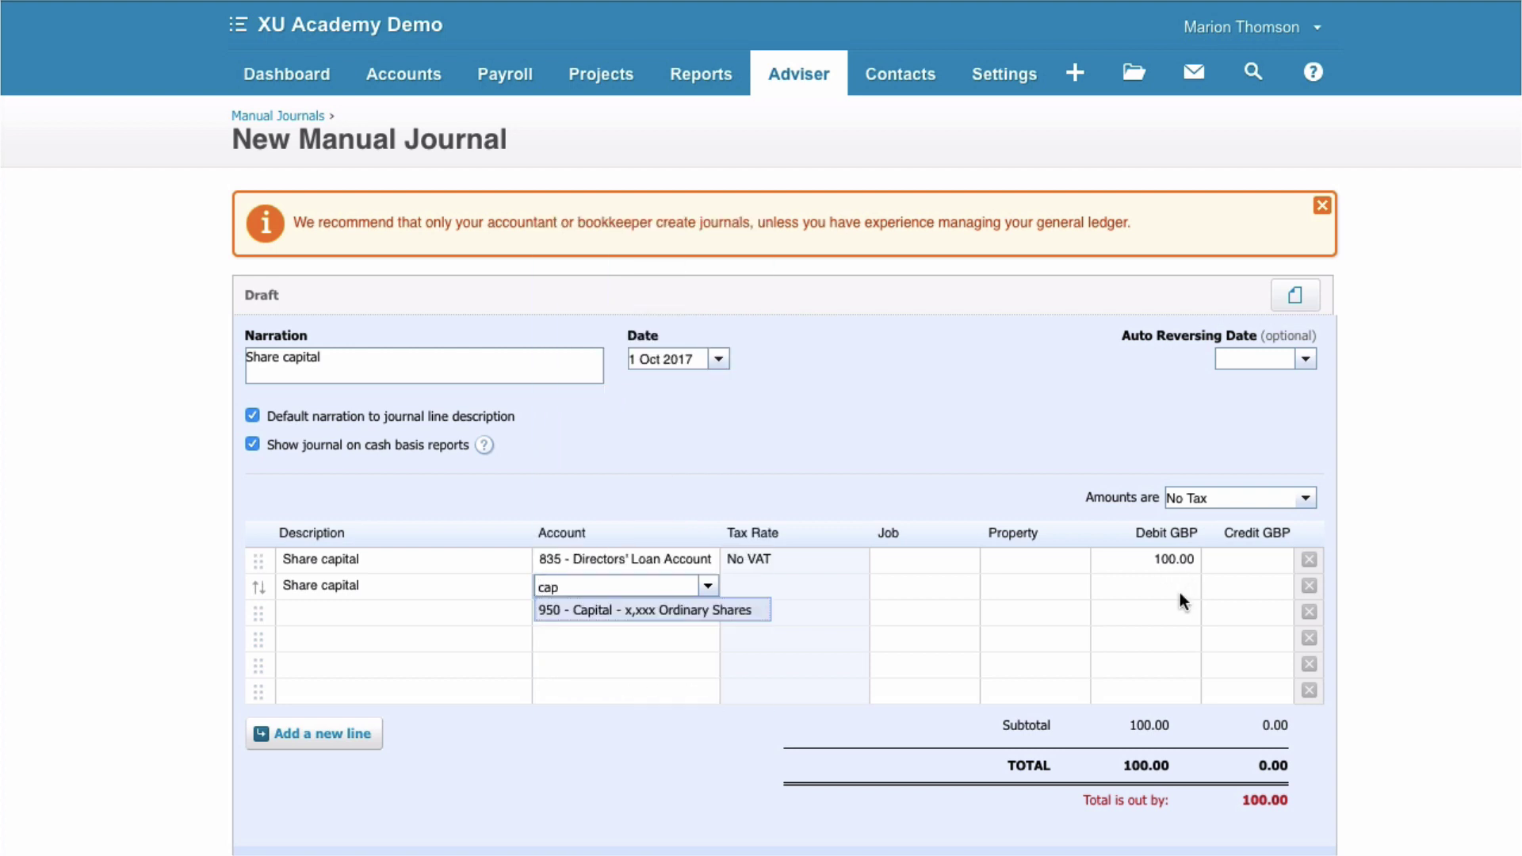
left_click(659, 609)
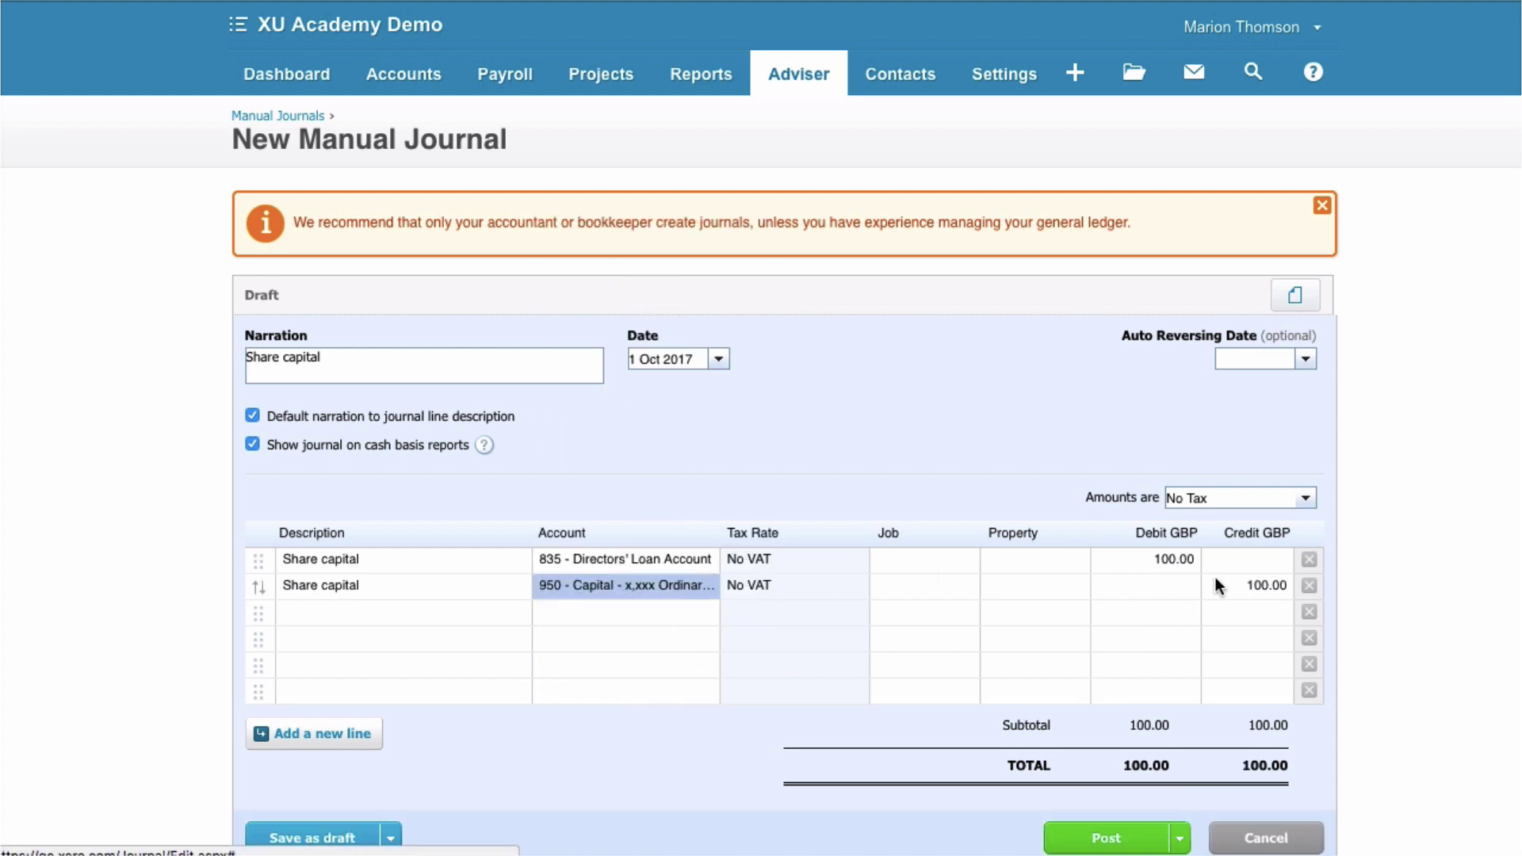
scroll(1216, 577, "down", 2)
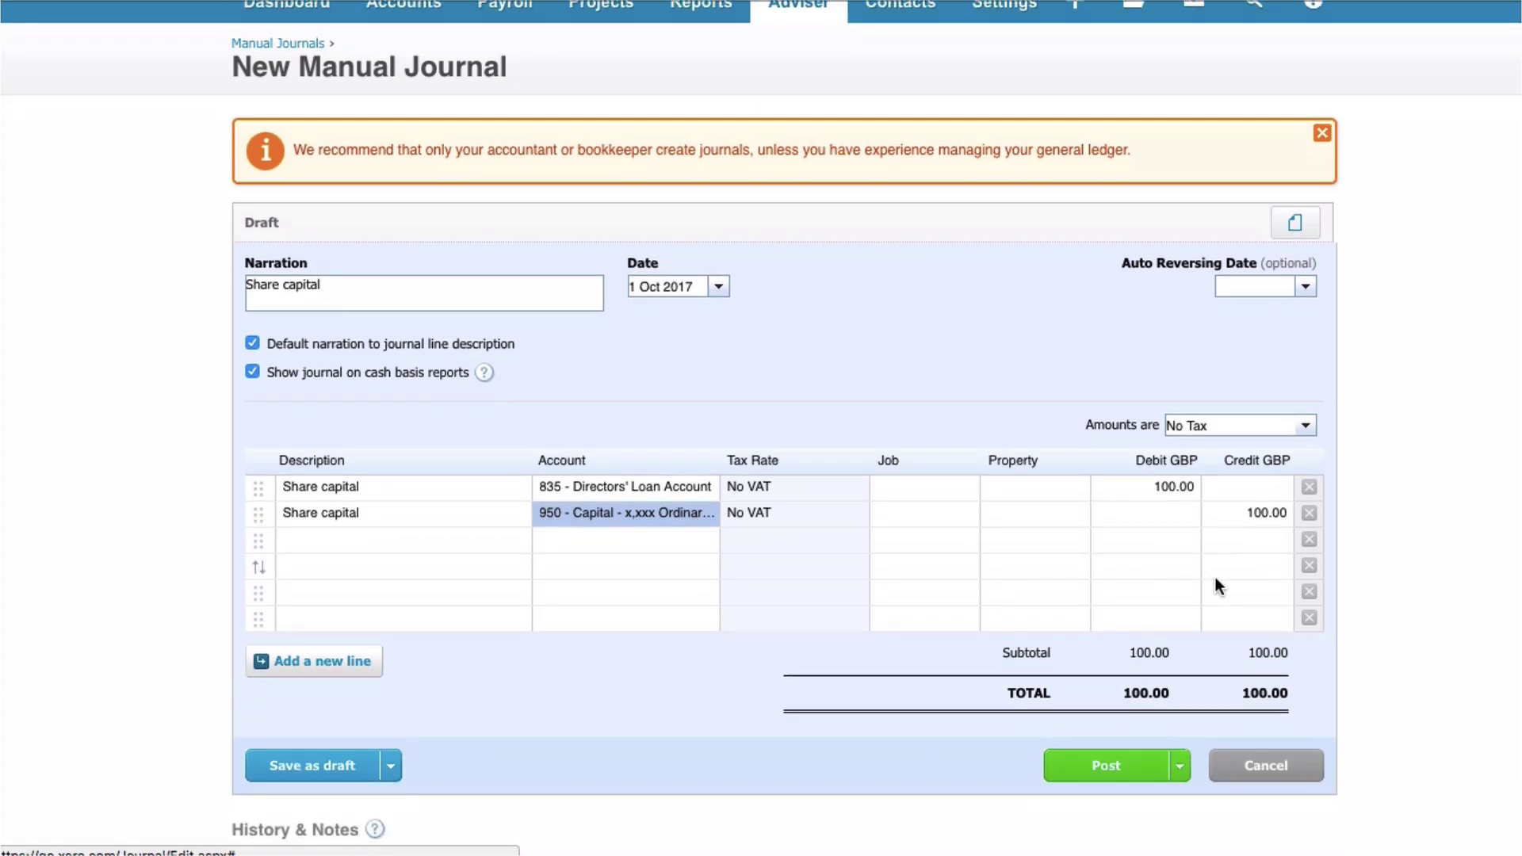
left_click(1100, 767)
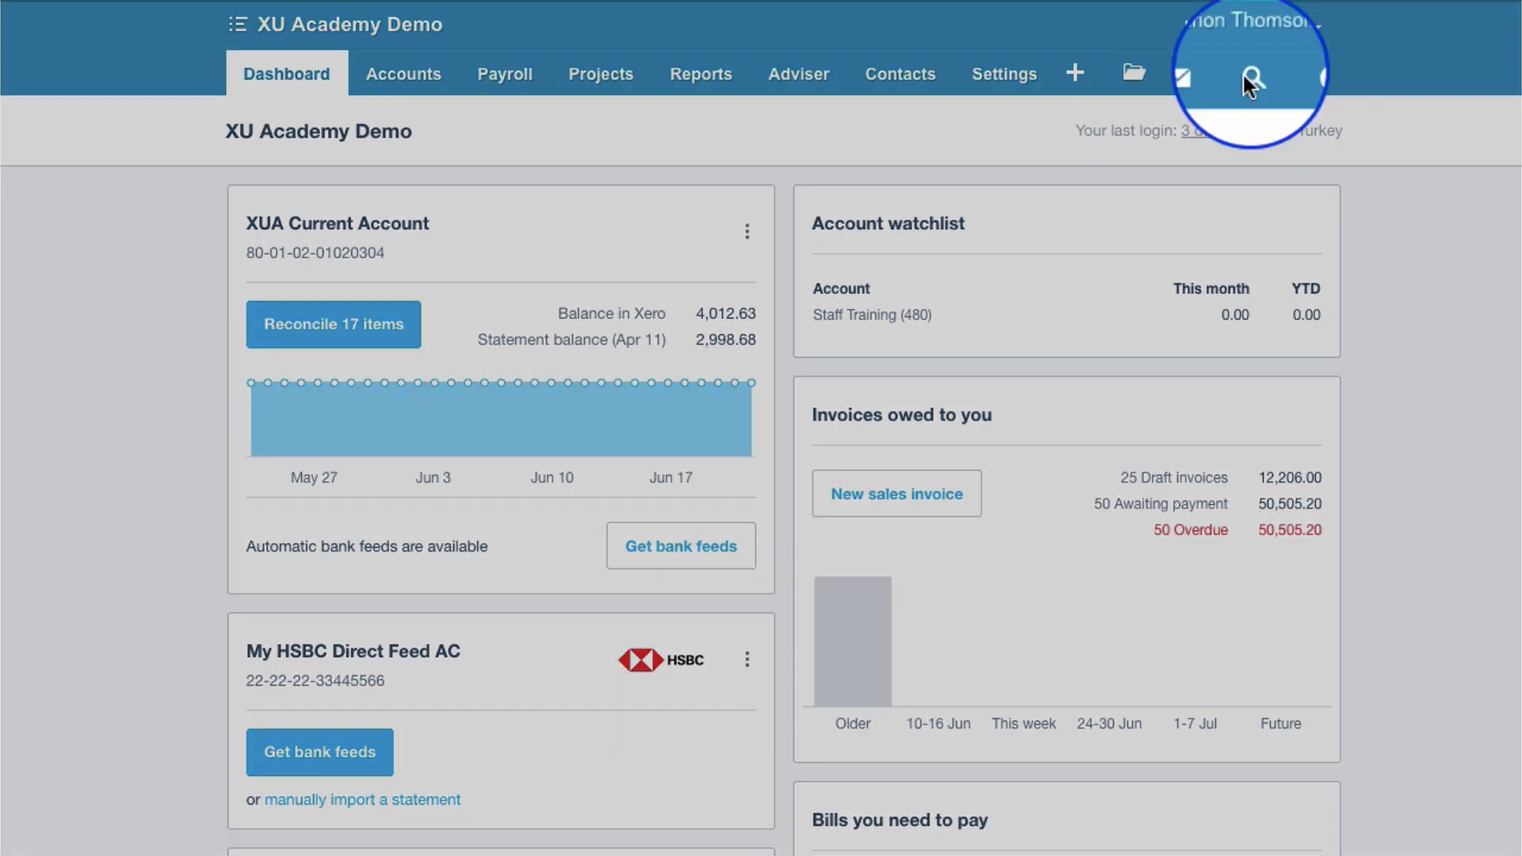
Search for bill 11223344 and open the Vodafone bill
left_click(1246, 76)
type("11223344")
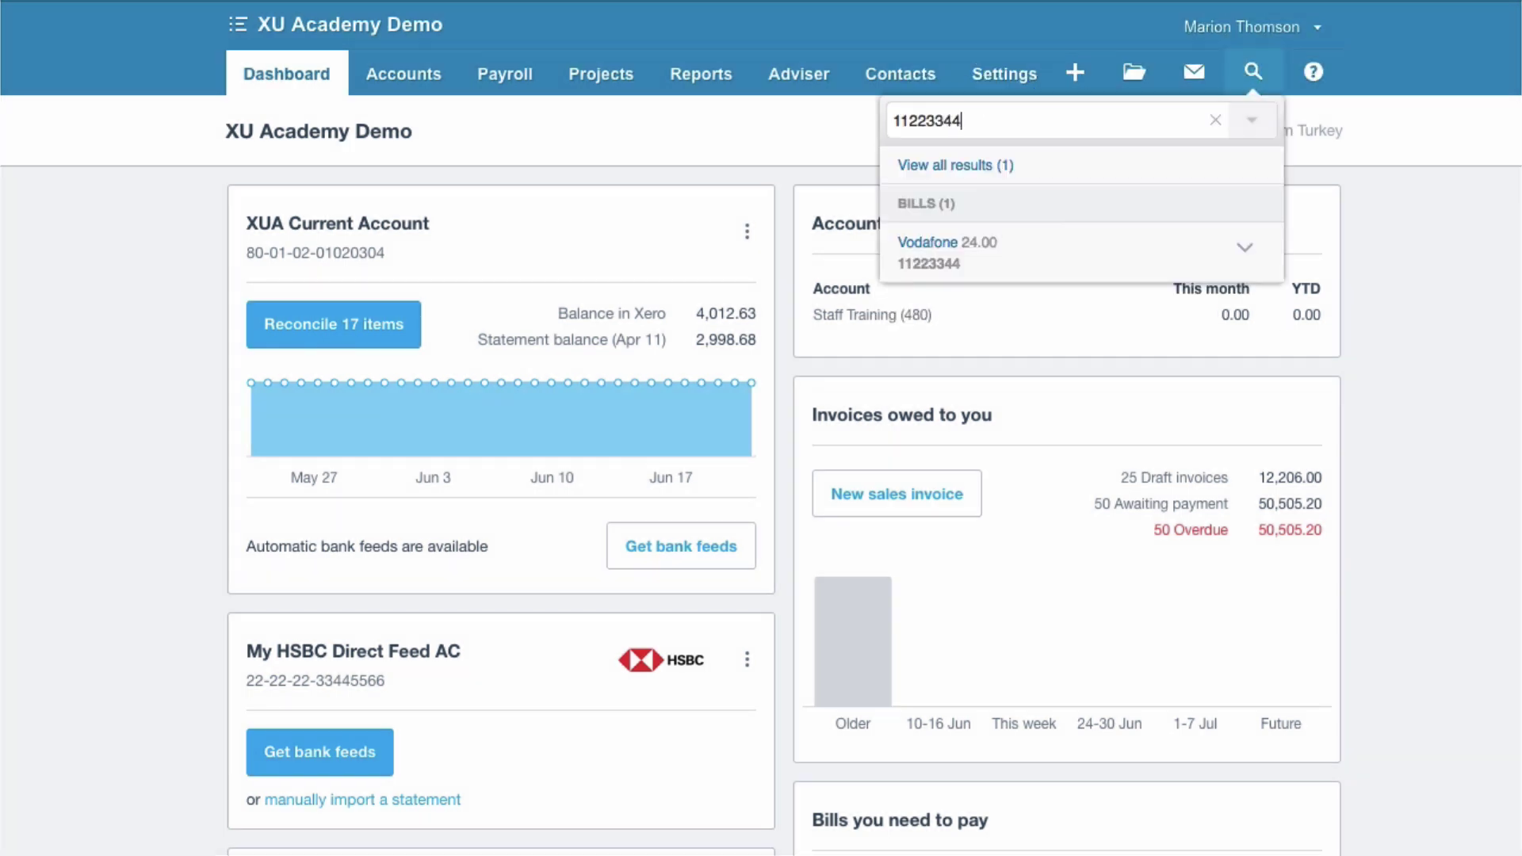
left_click(918, 247)
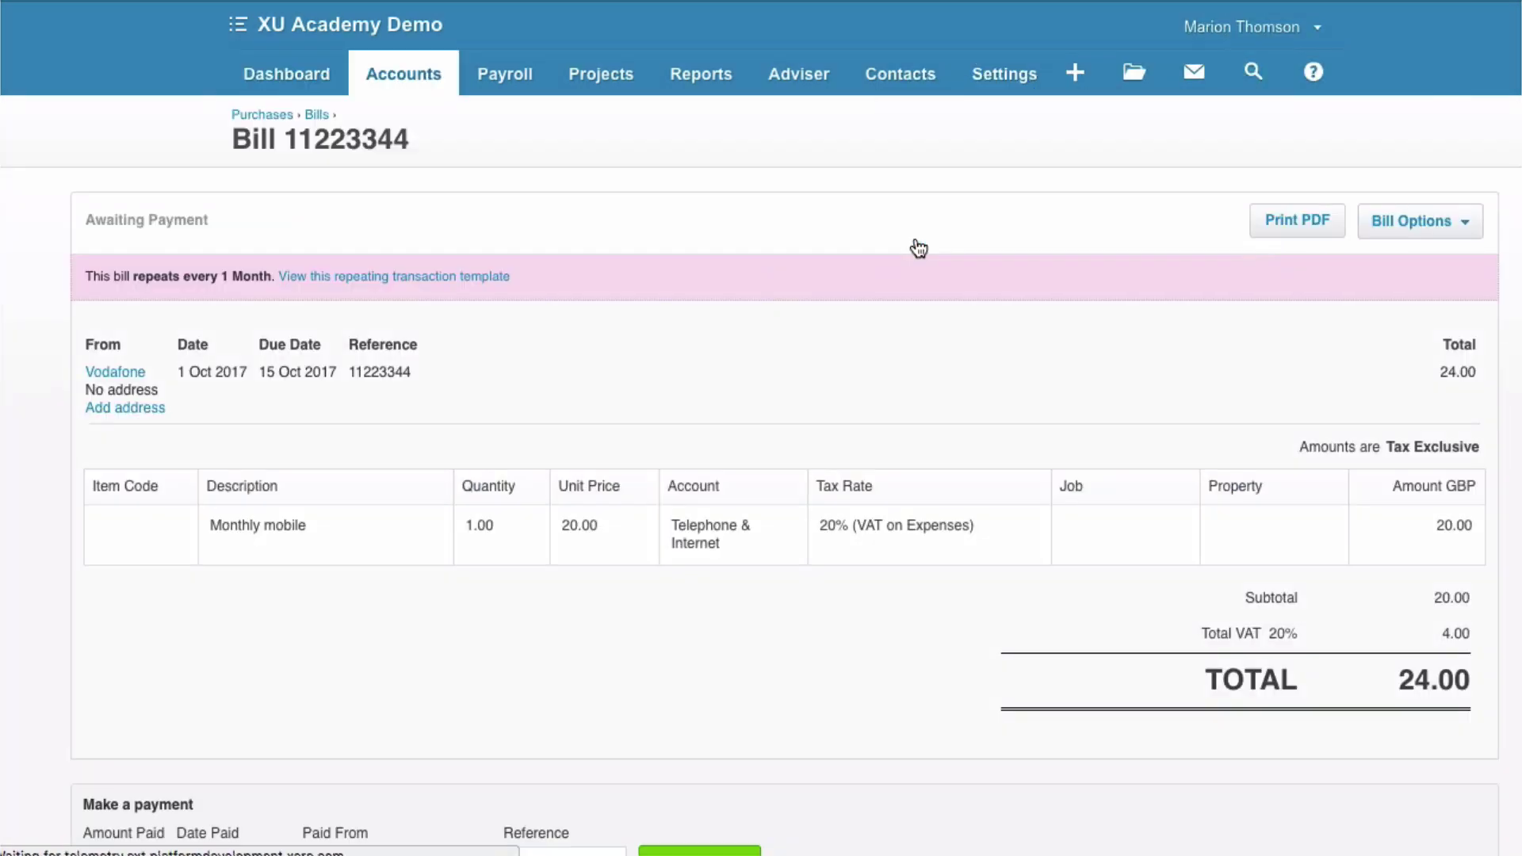
scroll(840, 424, "down", 3)
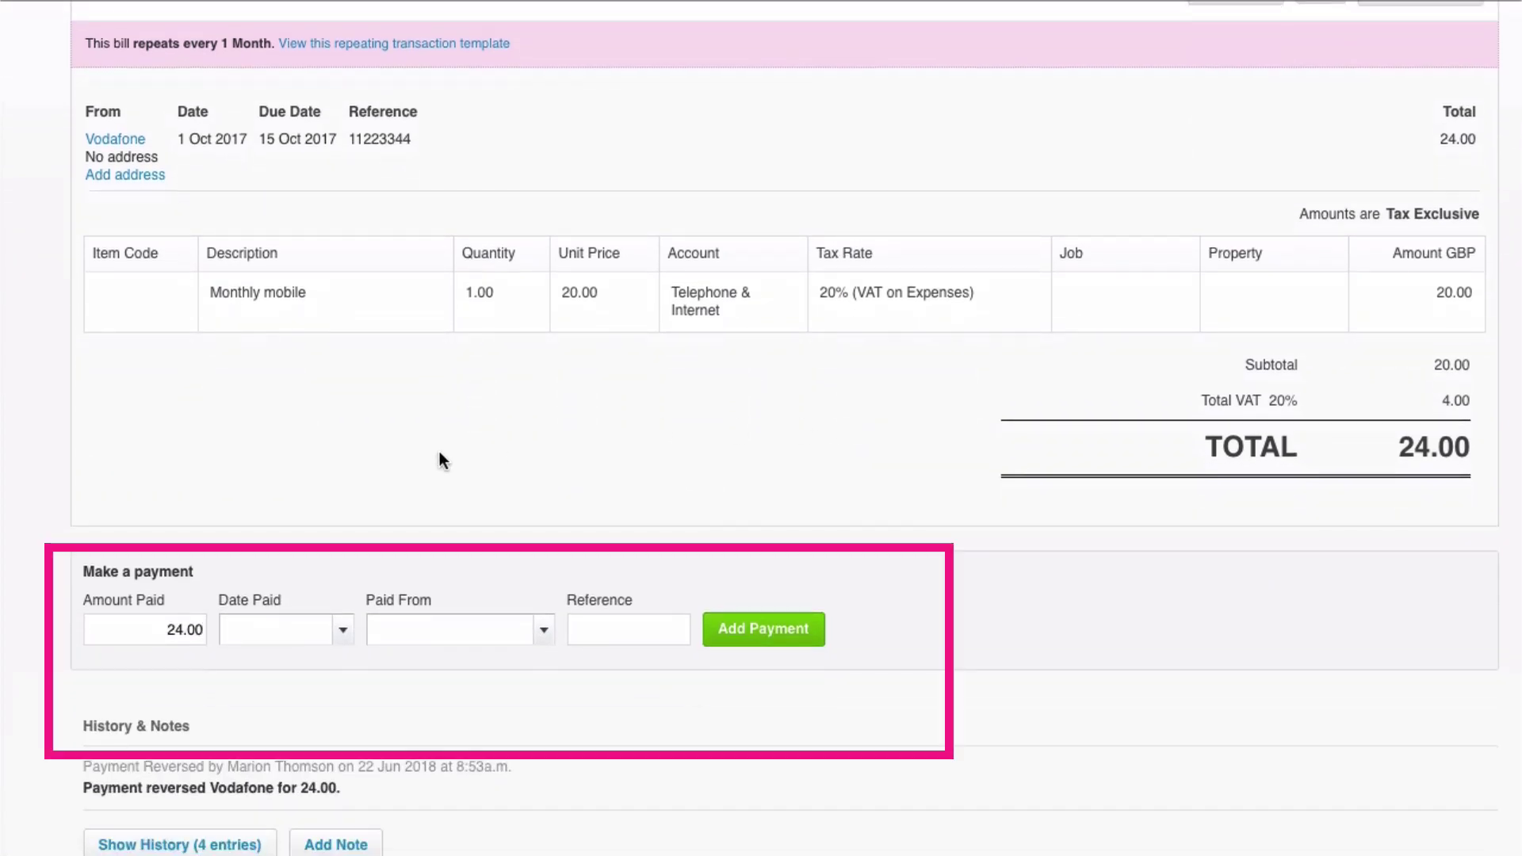
Add a 24.00 payment dated 15 Oct 2017, paid from 835 Directors' Loan Account
left_click(256, 632)
type("1")
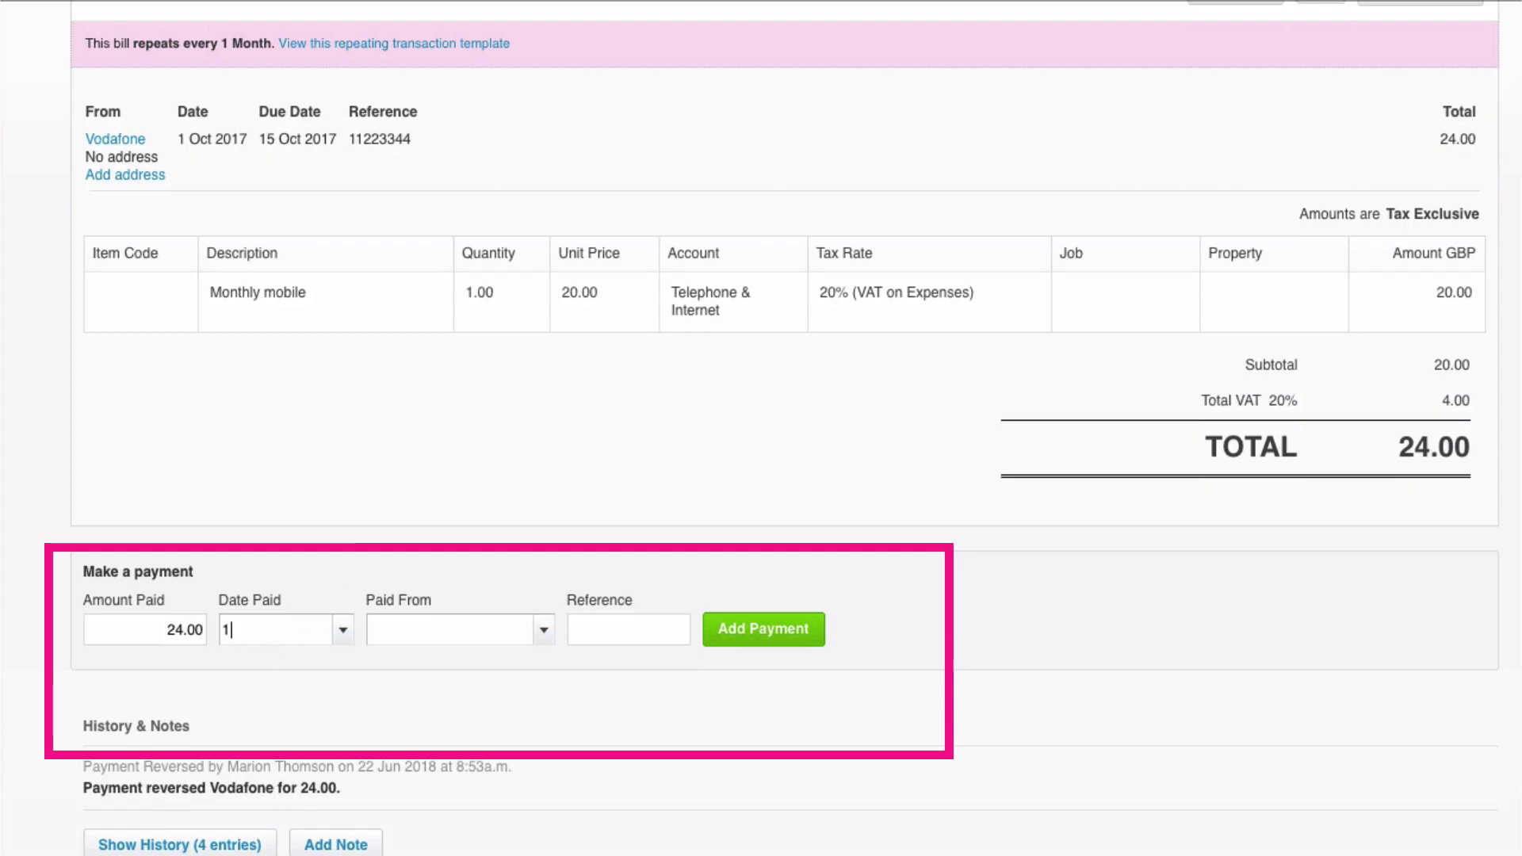
type("5/10/17")
key("Tab")
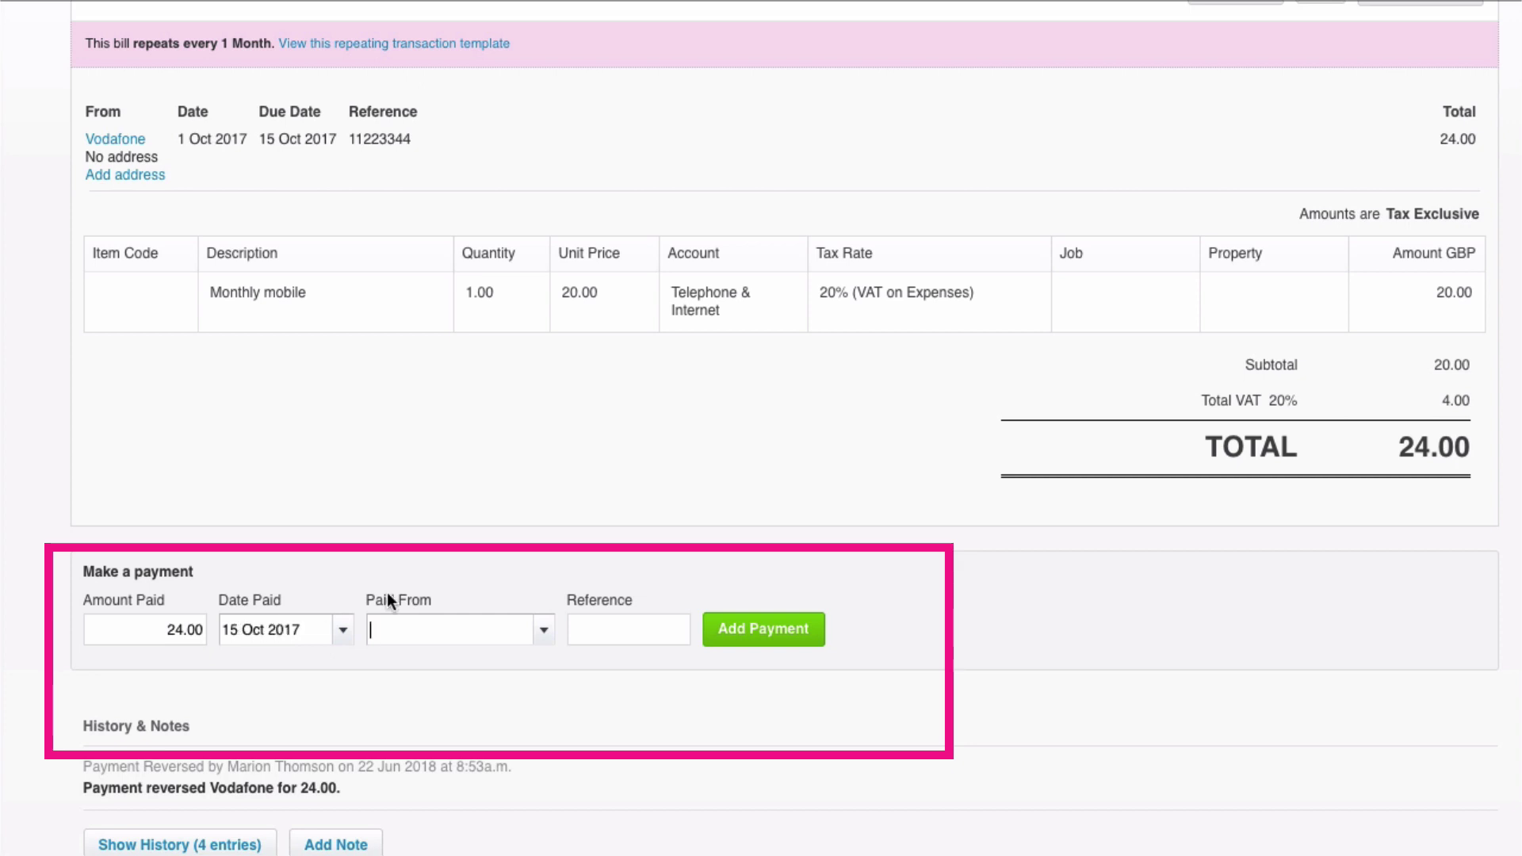
left_click(542, 629)
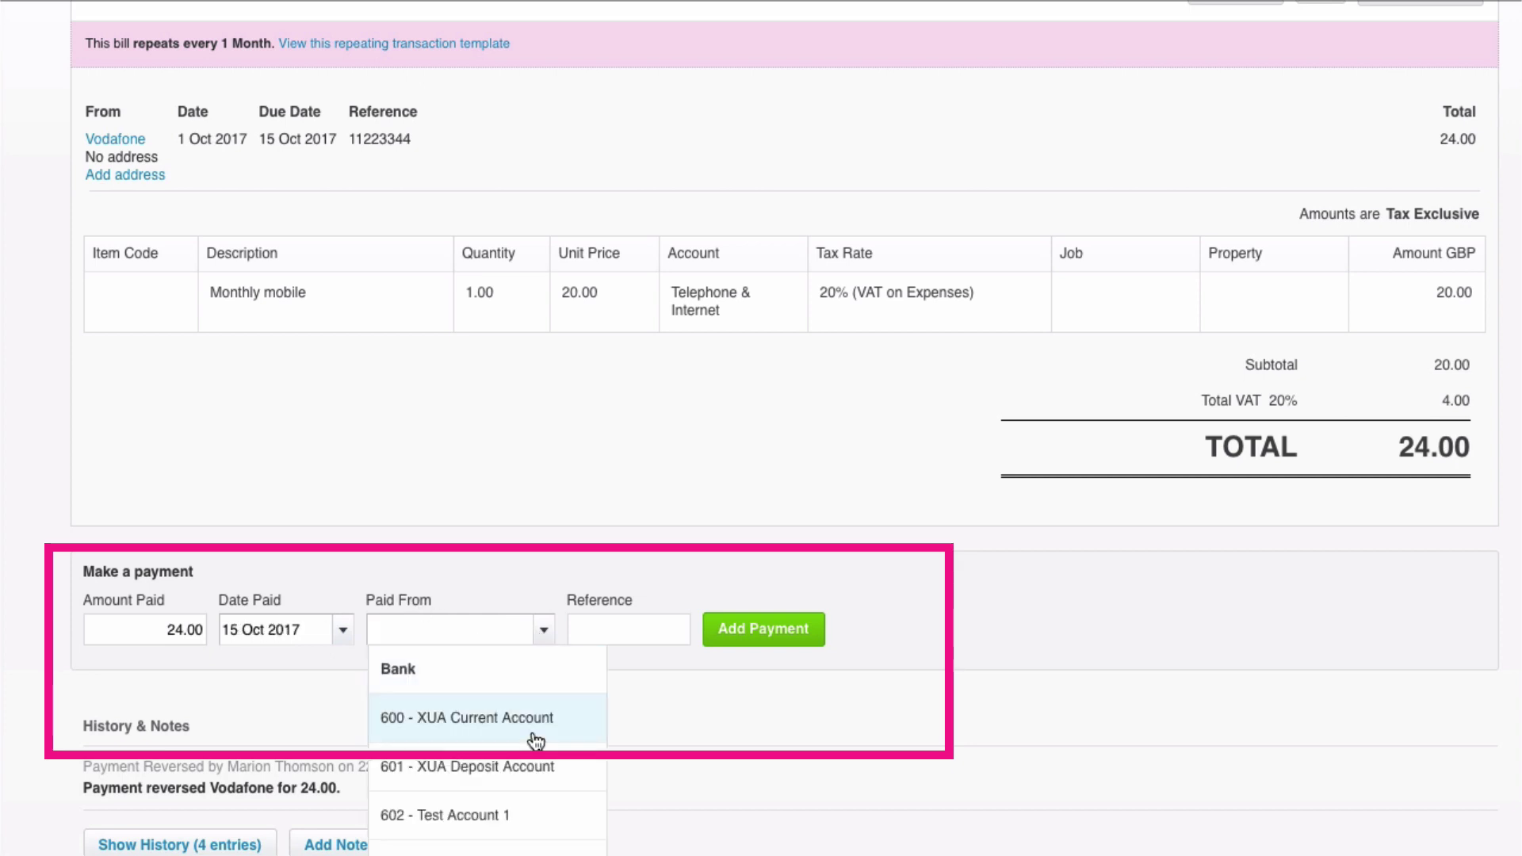
scroll(536, 741, "down", 1)
scroll(537, 741, "down", 6)
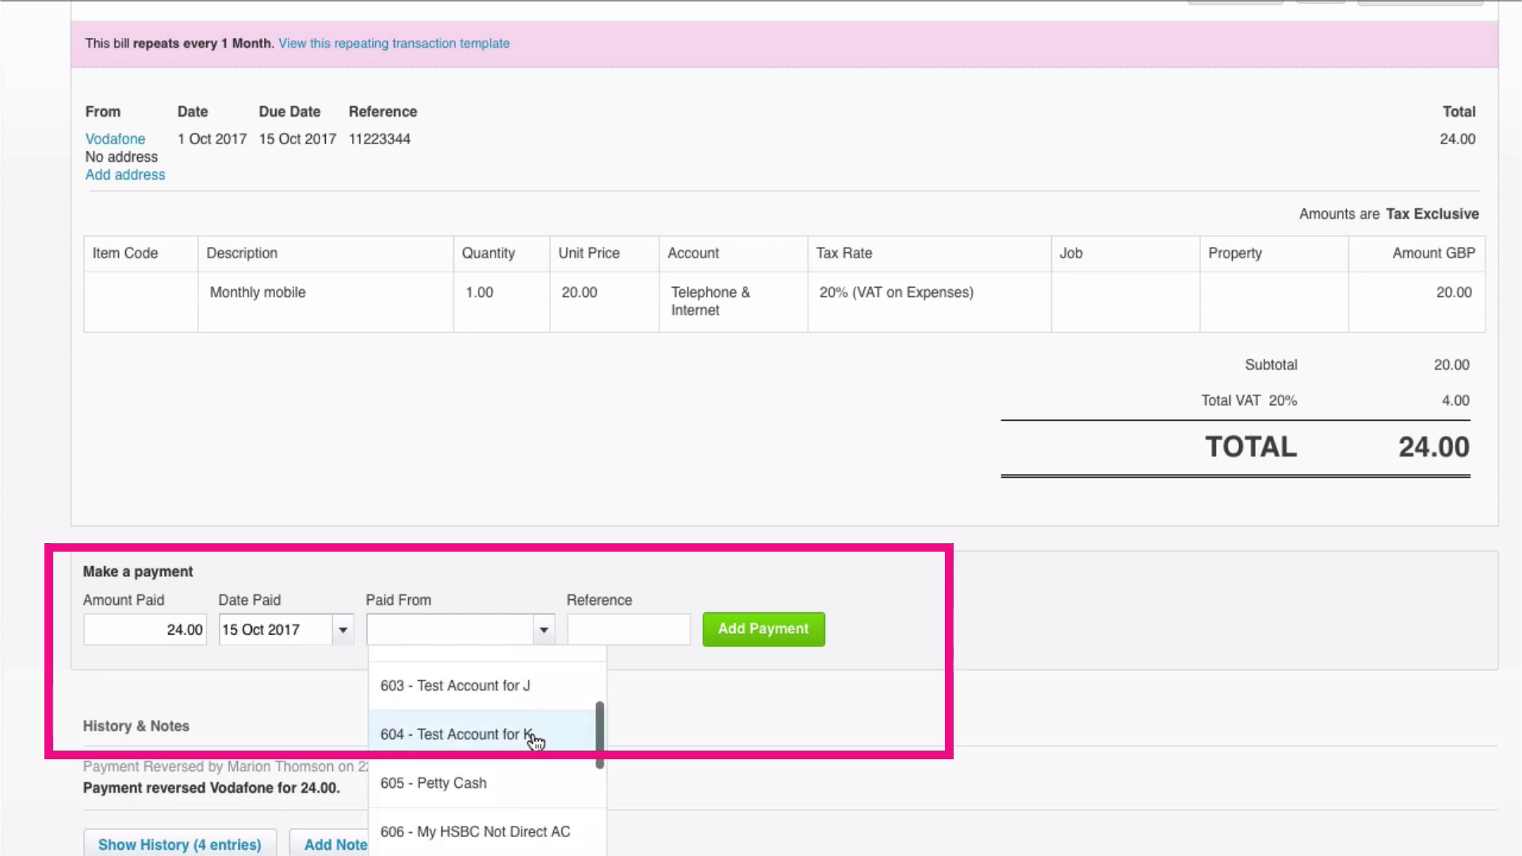
scroll(537, 741, "down", 3)
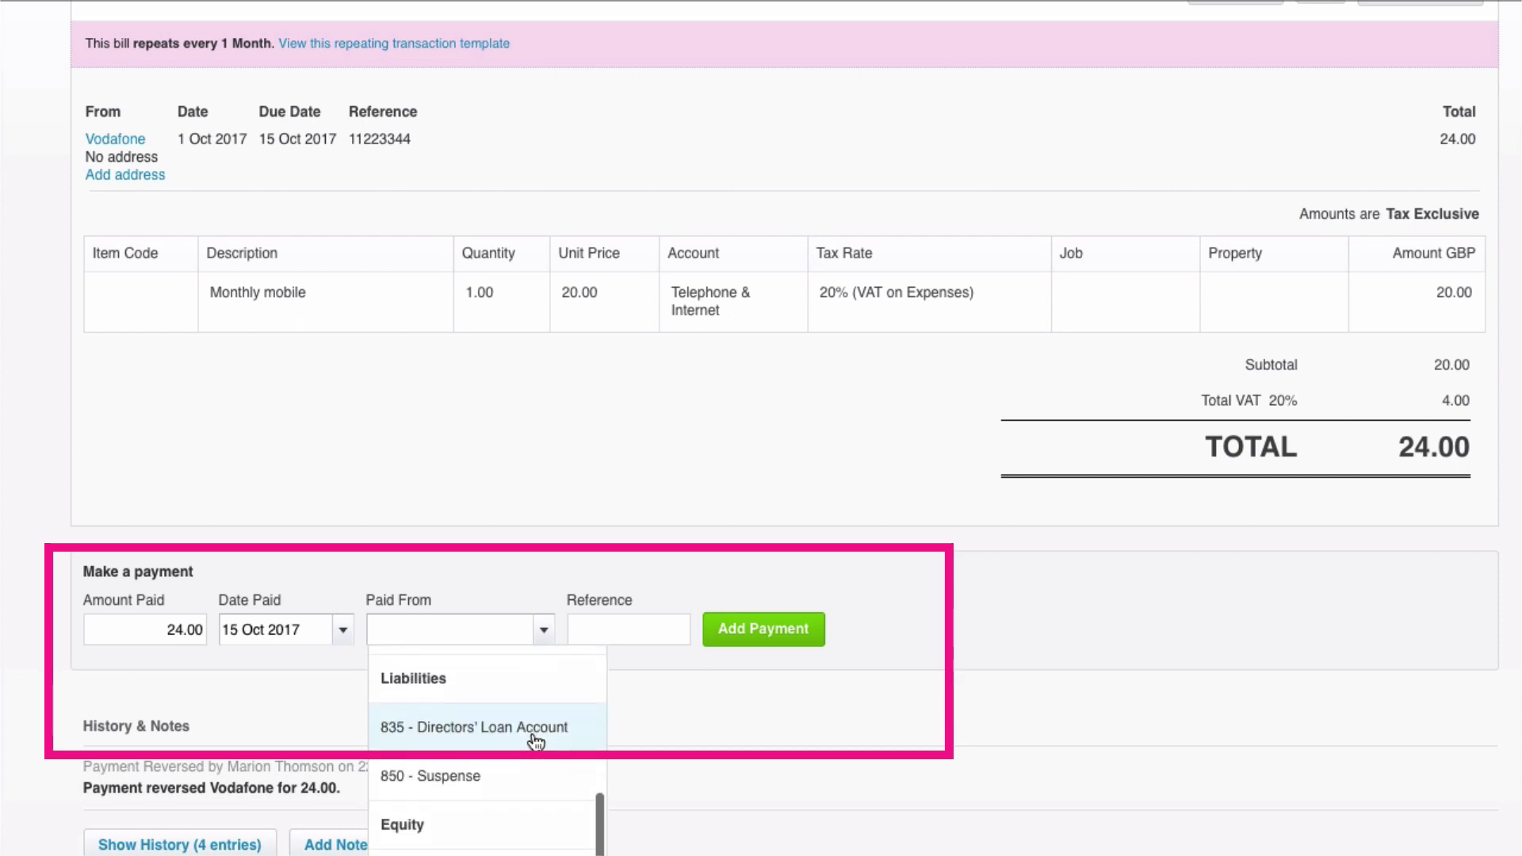
left_click(490, 727)
left_click(739, 634)
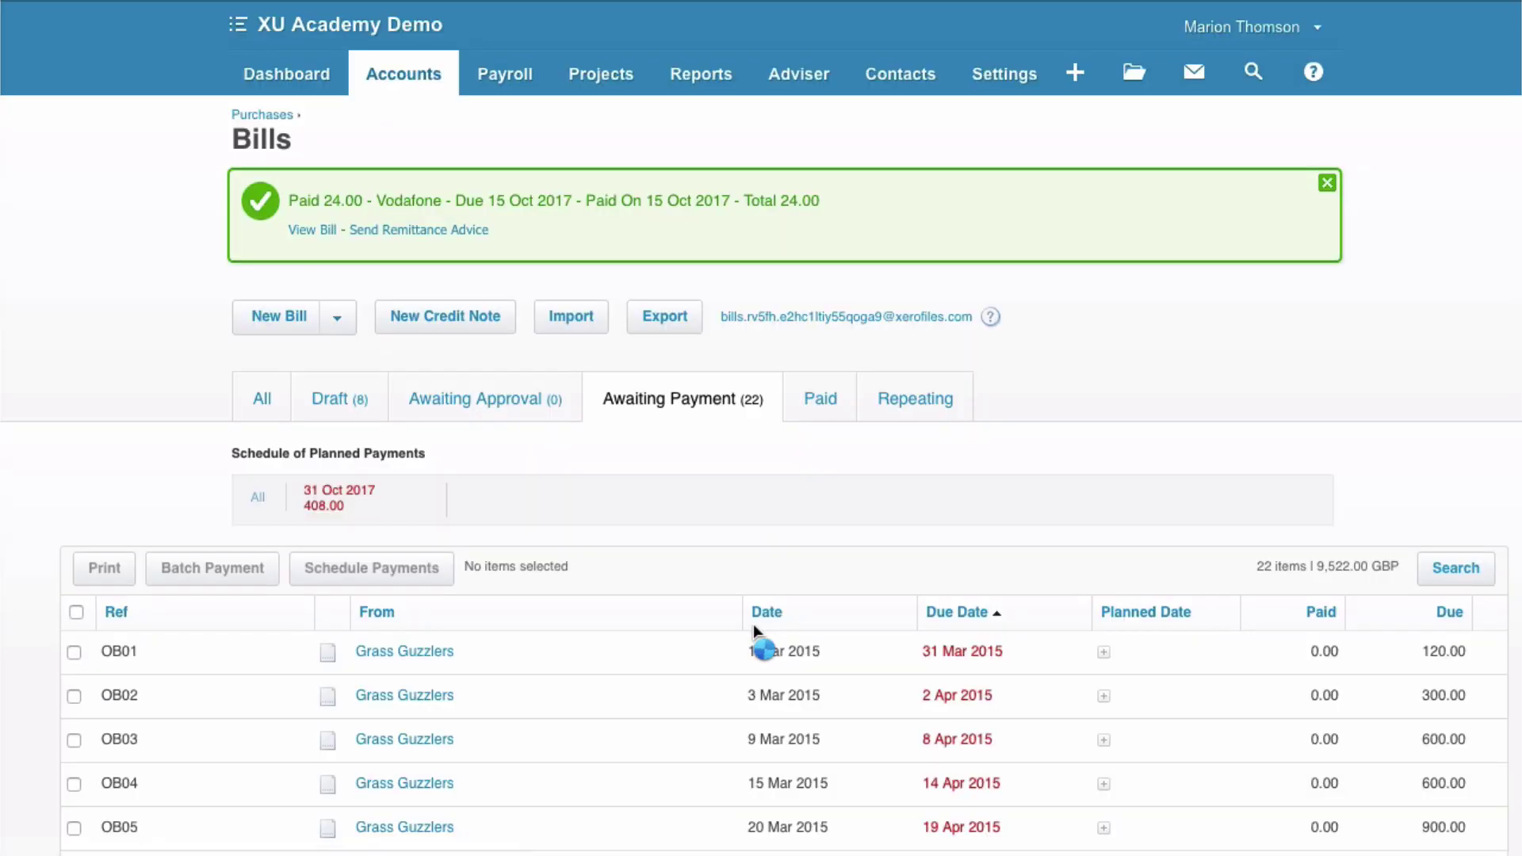
View the paid Vodafone bill and its payment details showing 0.00 due
left_click(305, 232)
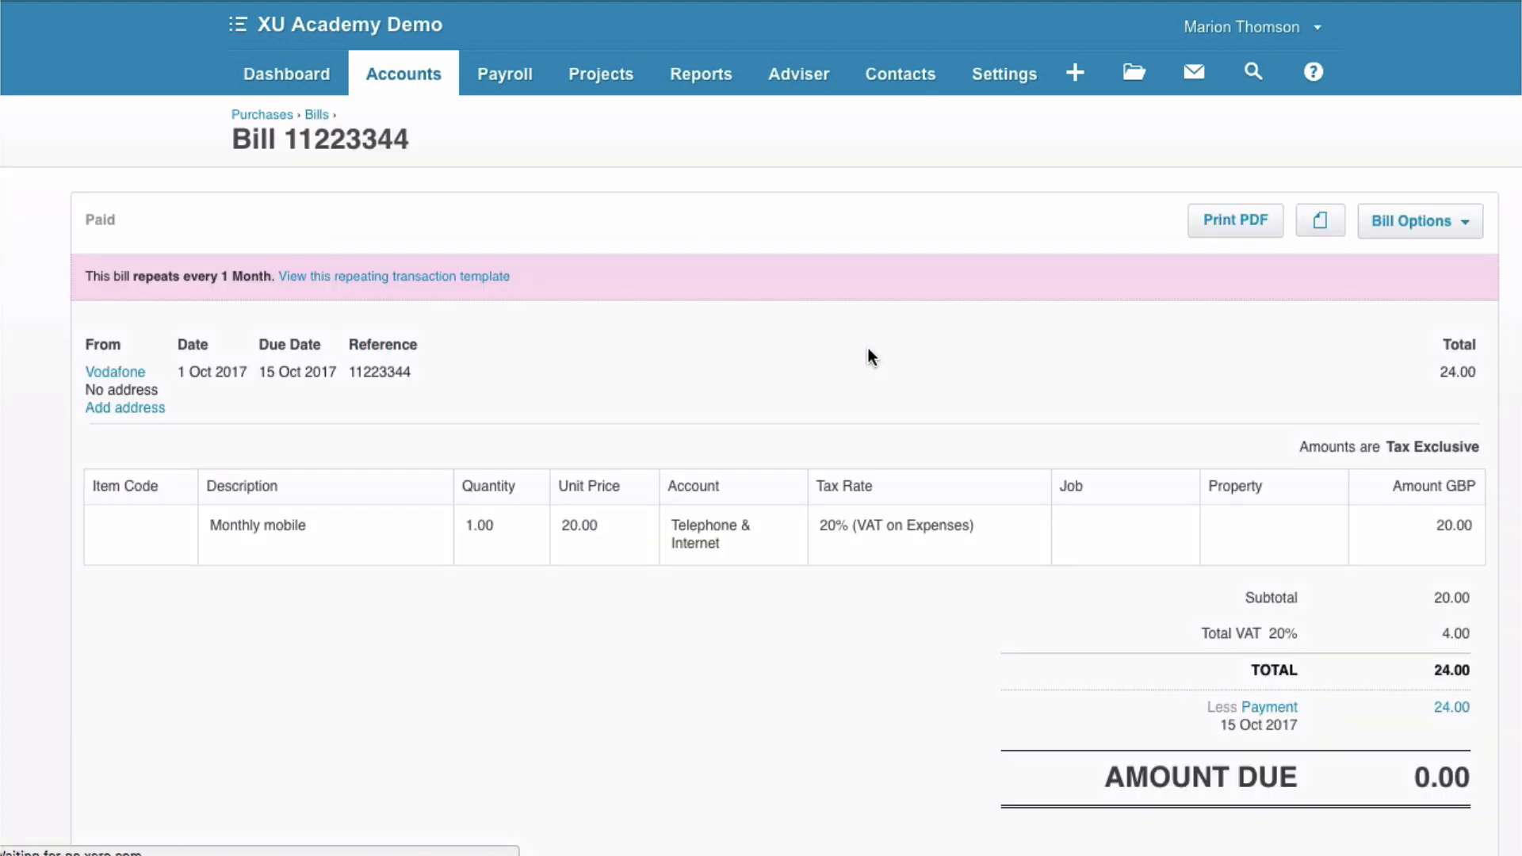
scroll(897, 442, "down", 3)
scroll(898, 441, "down", 1)
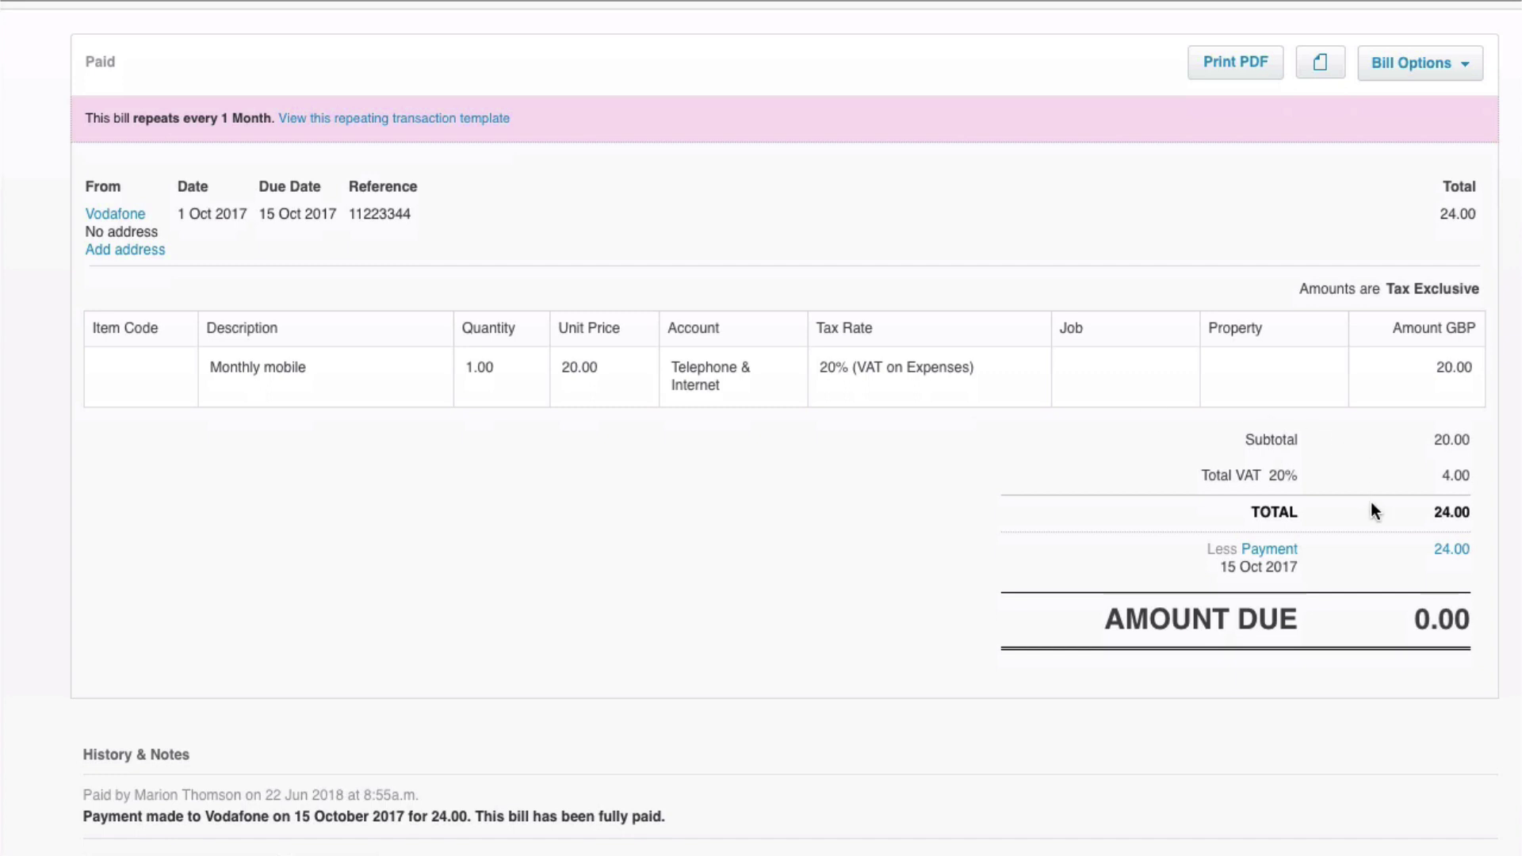
left_click(1266, 558)
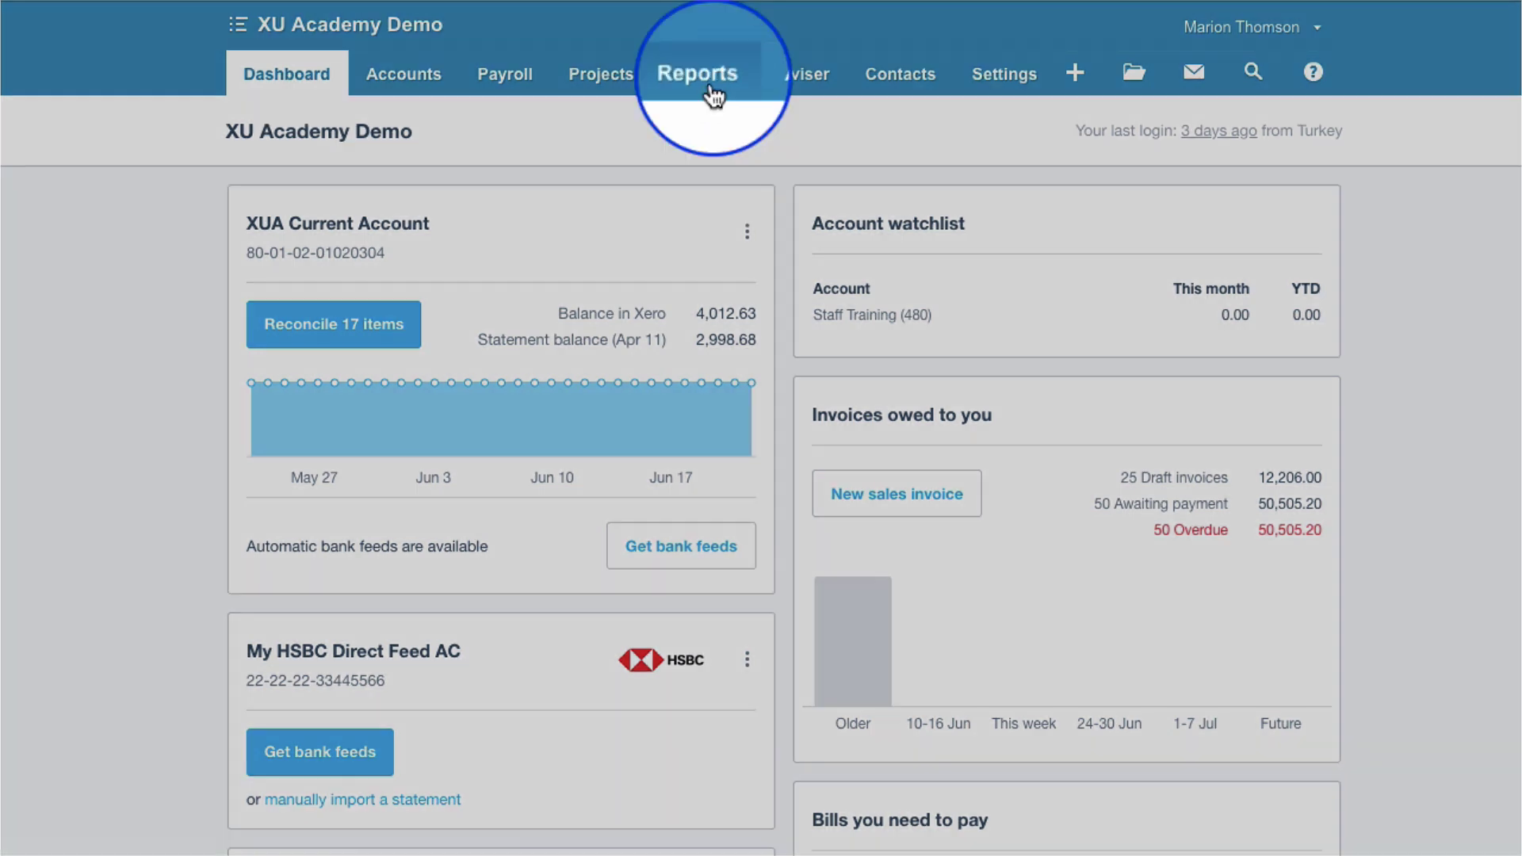
Open the Balance Sheet and drill into the Directors' Loan Account 924.00 liability balance
left_click(711, 89)
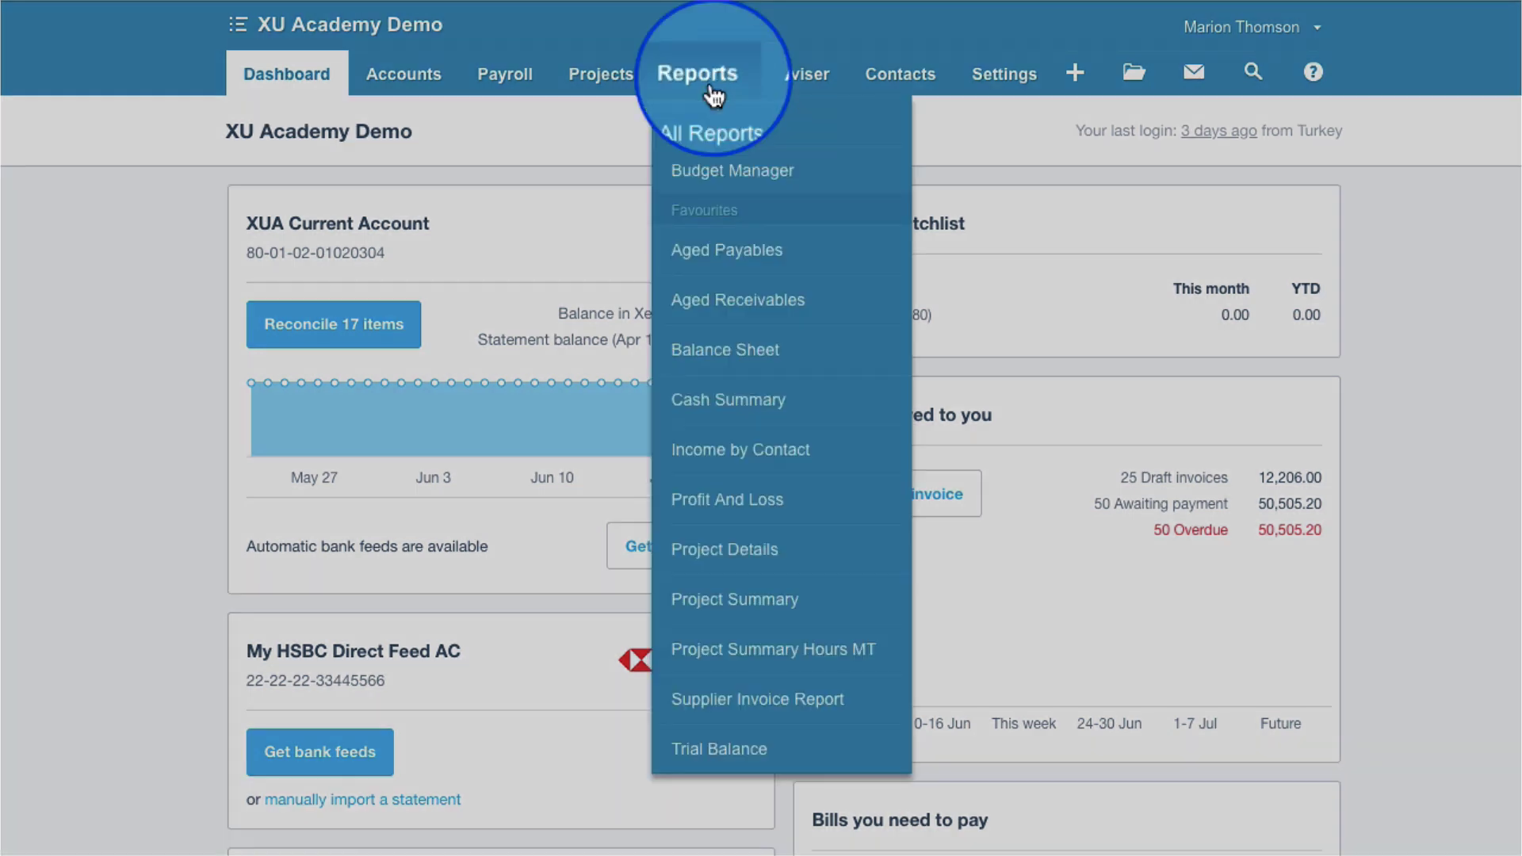
left_click(727, 357)
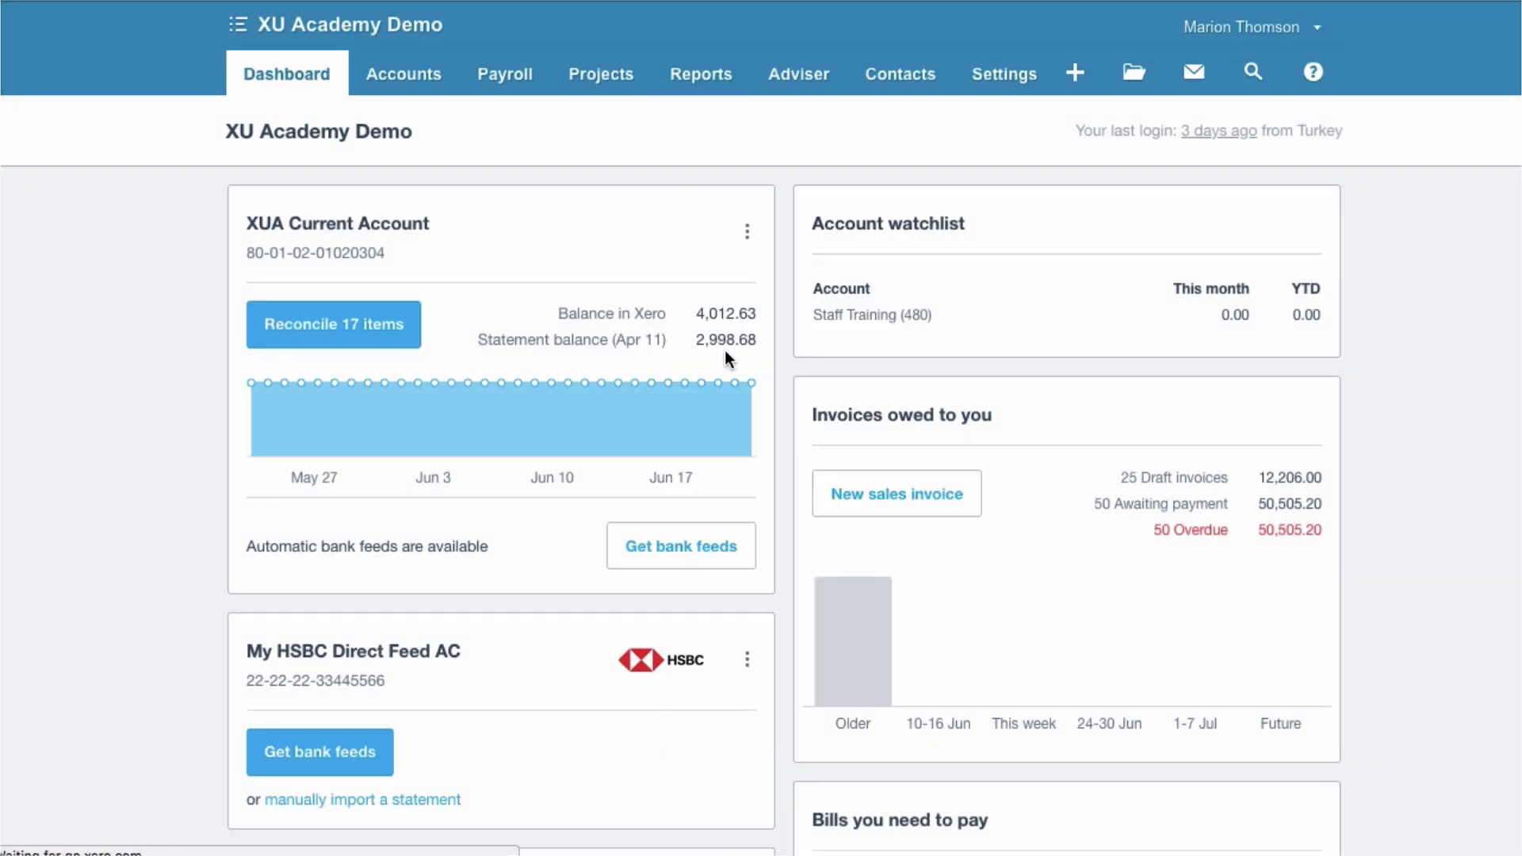
scroll(725, 358, "down", 3)
scroll(726, 358, "down", 10)
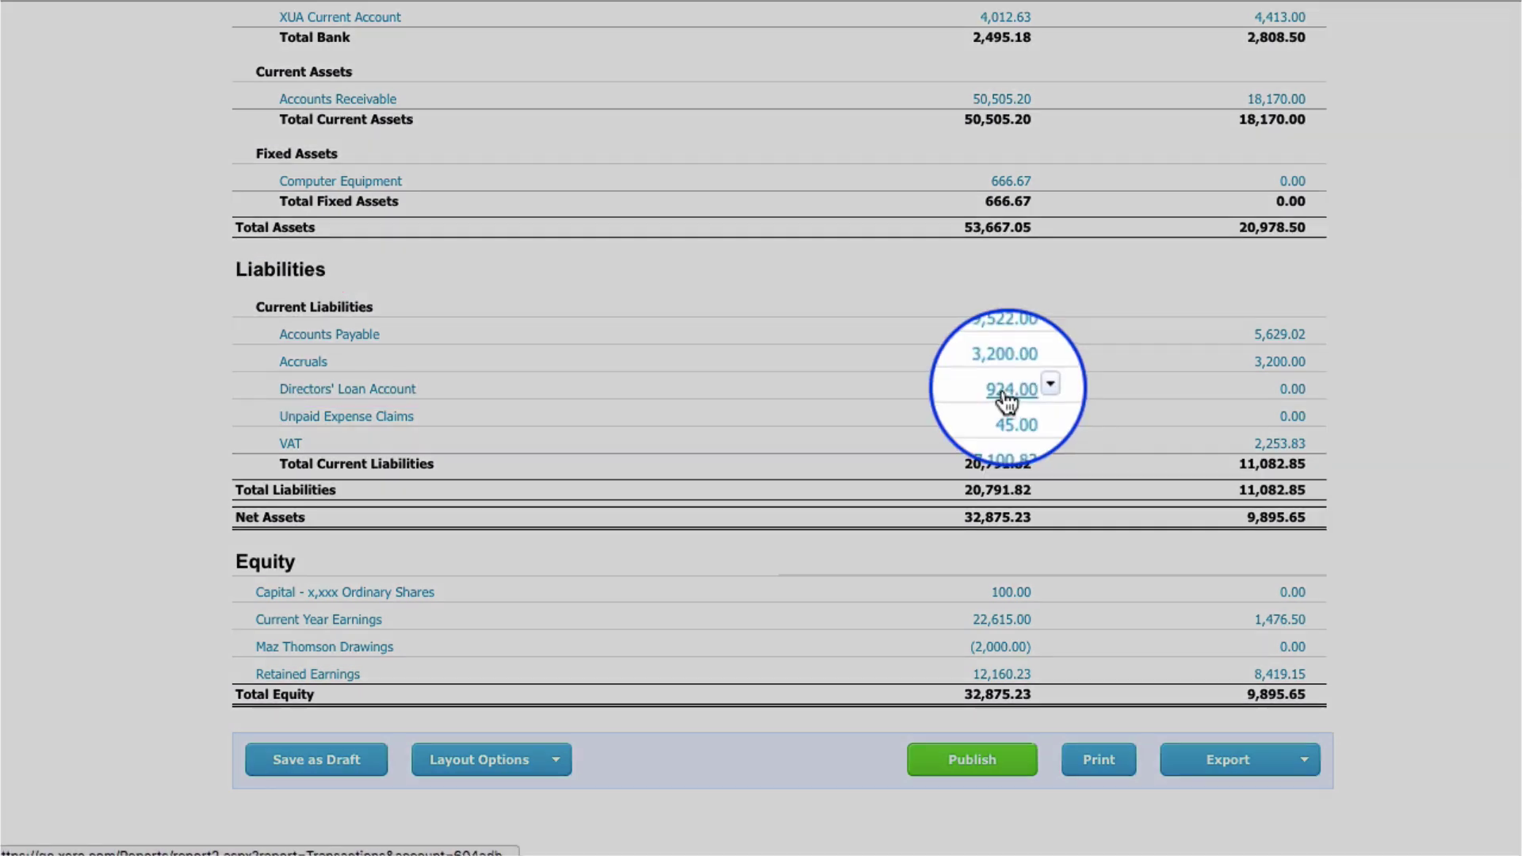
left_click(1007, 402)
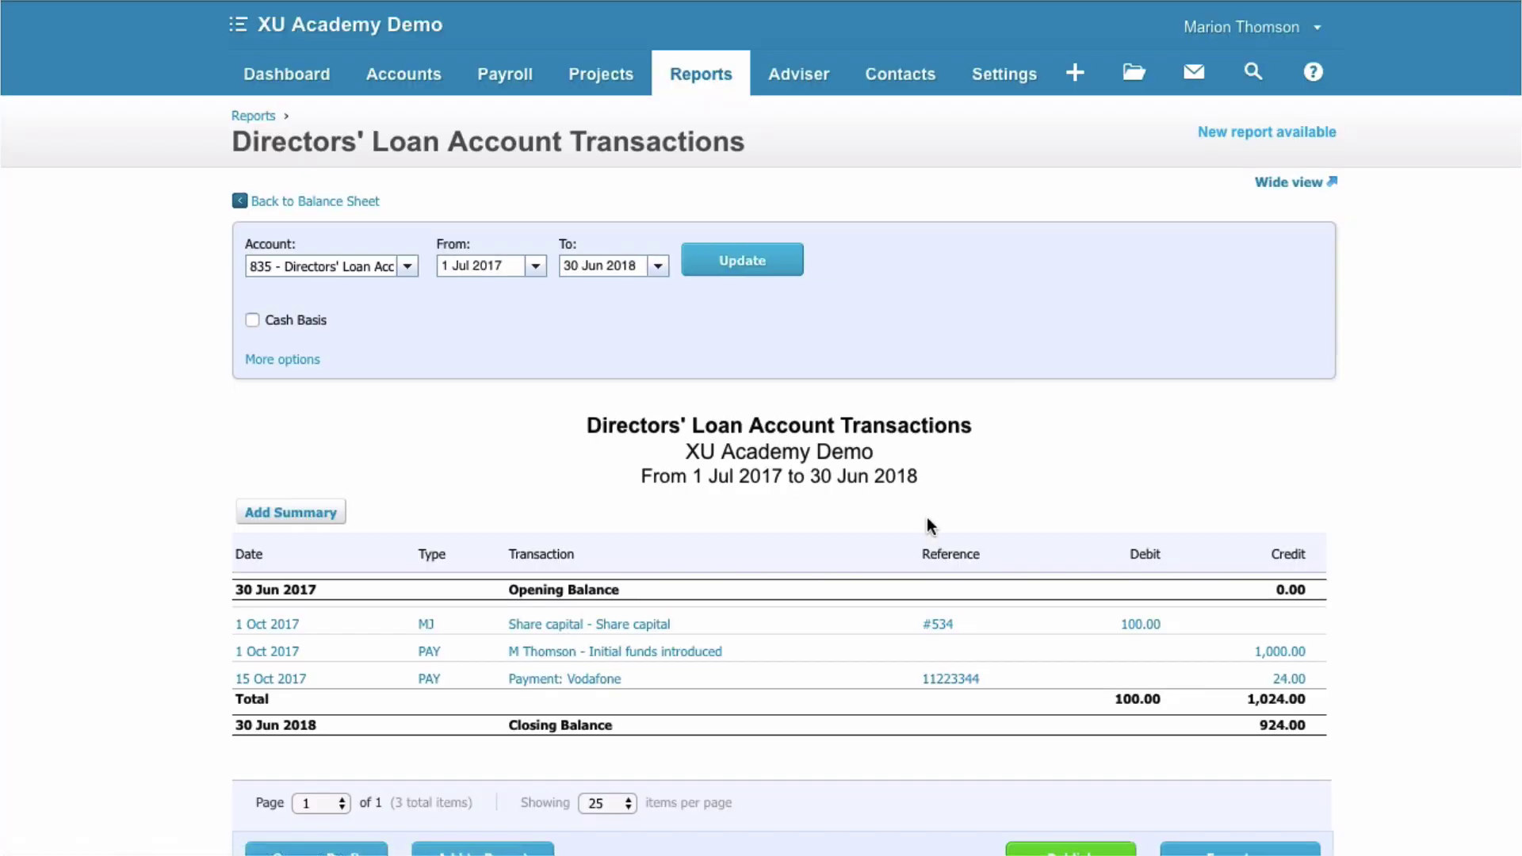
scroll(878, 585, "down", 3)
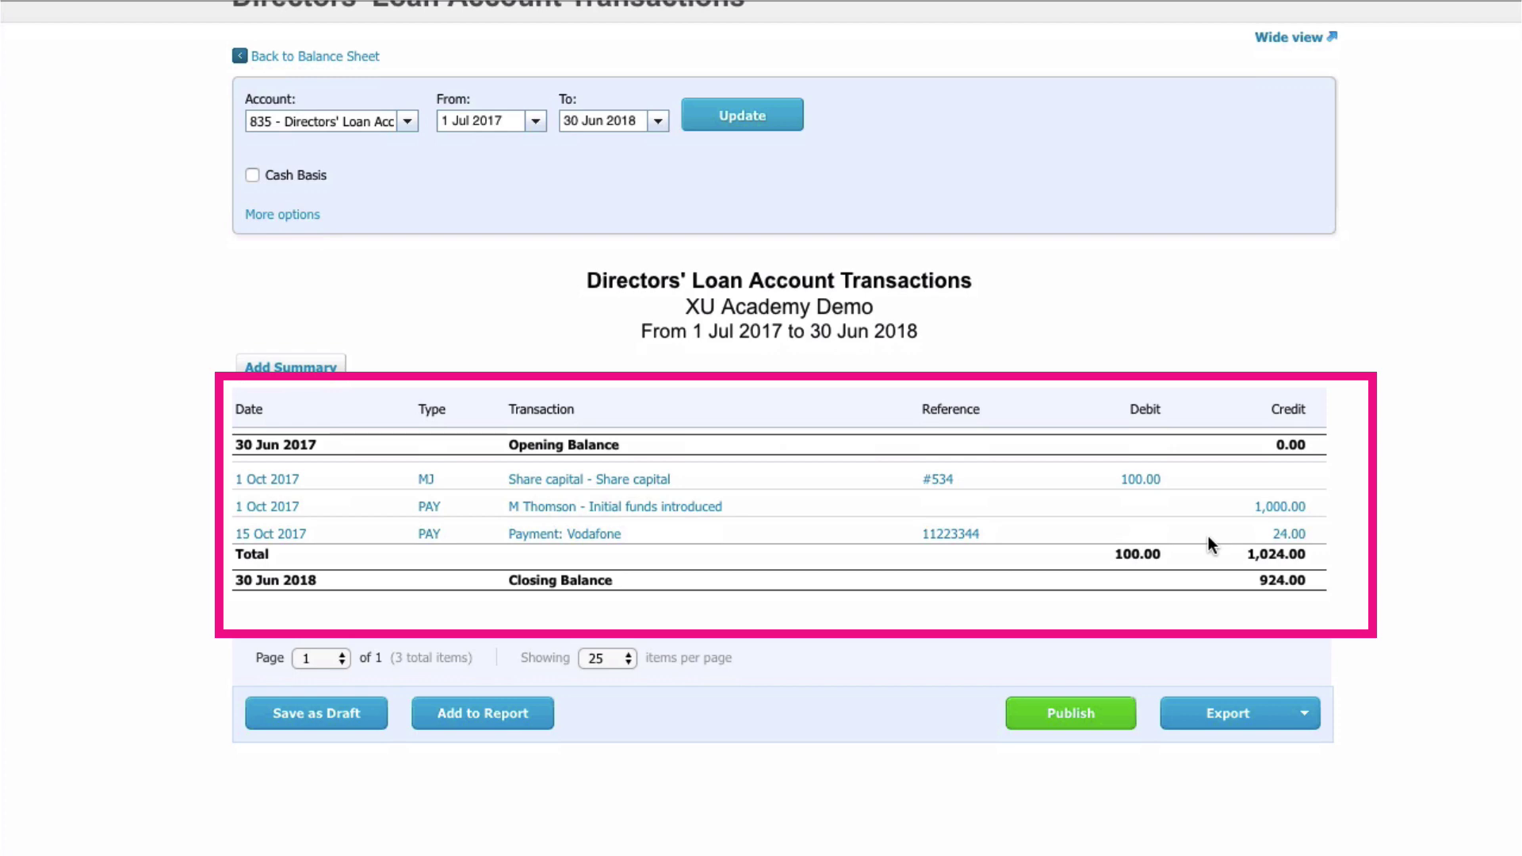
scroll(1208, 539, "up", 2)
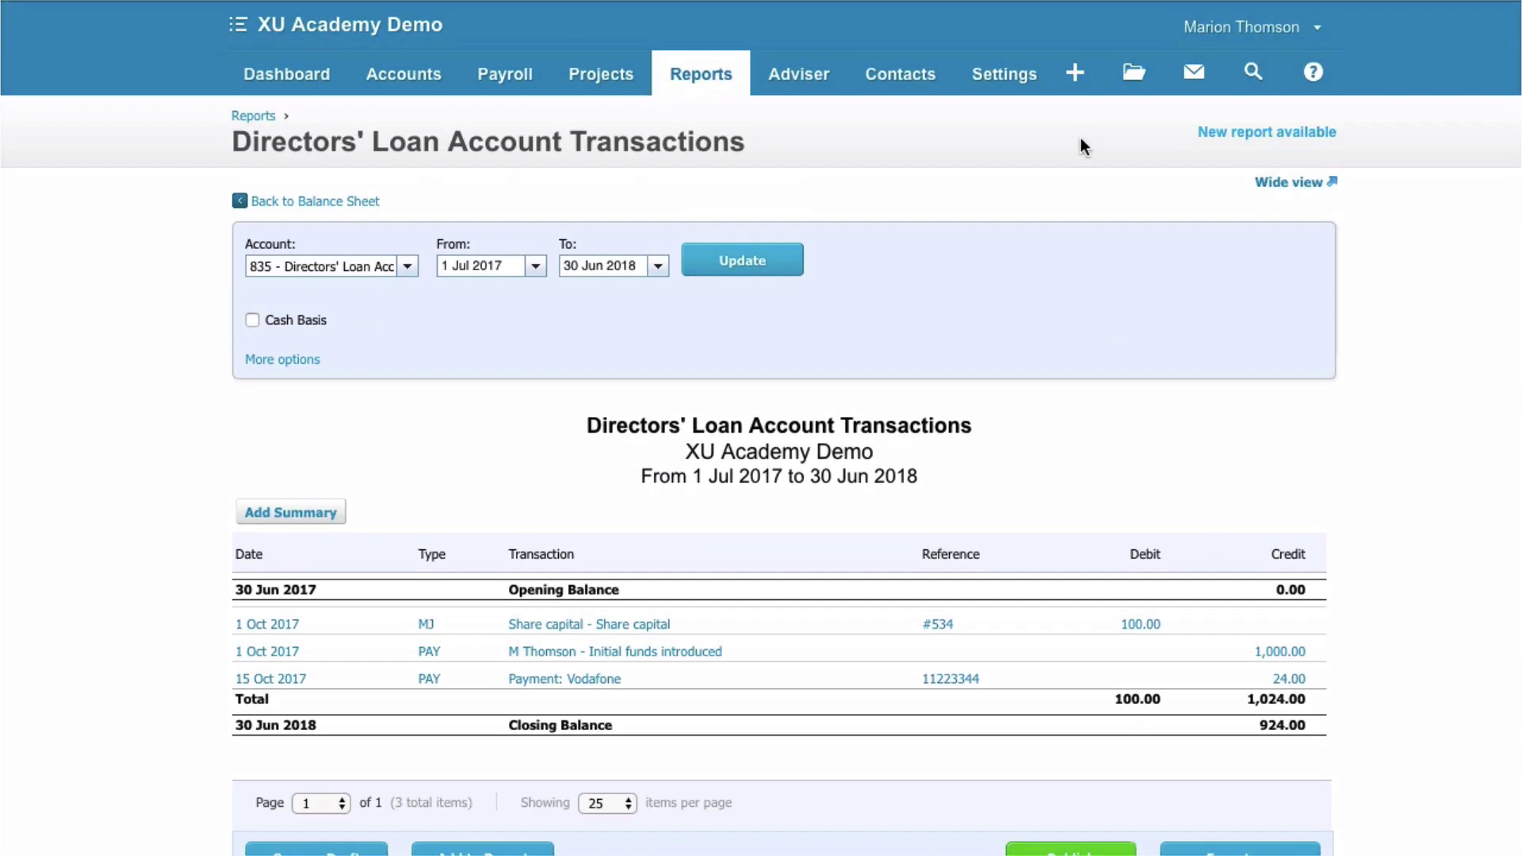
Find account 835 in the chart of accounts and save it to show on the dashboard watchlist
left_click(1004, 73)
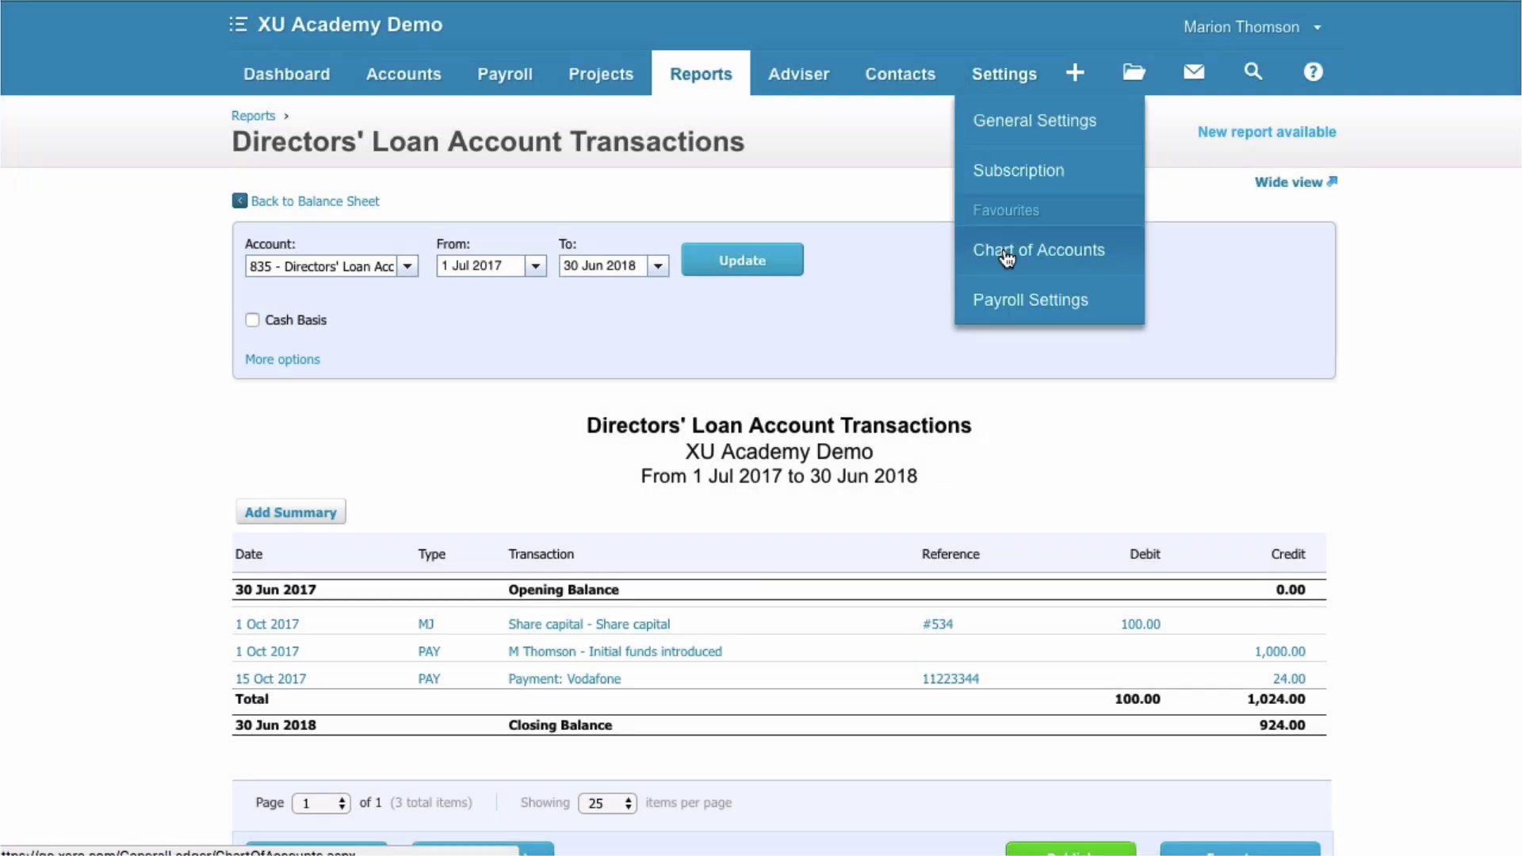
left_click(1003, 249)
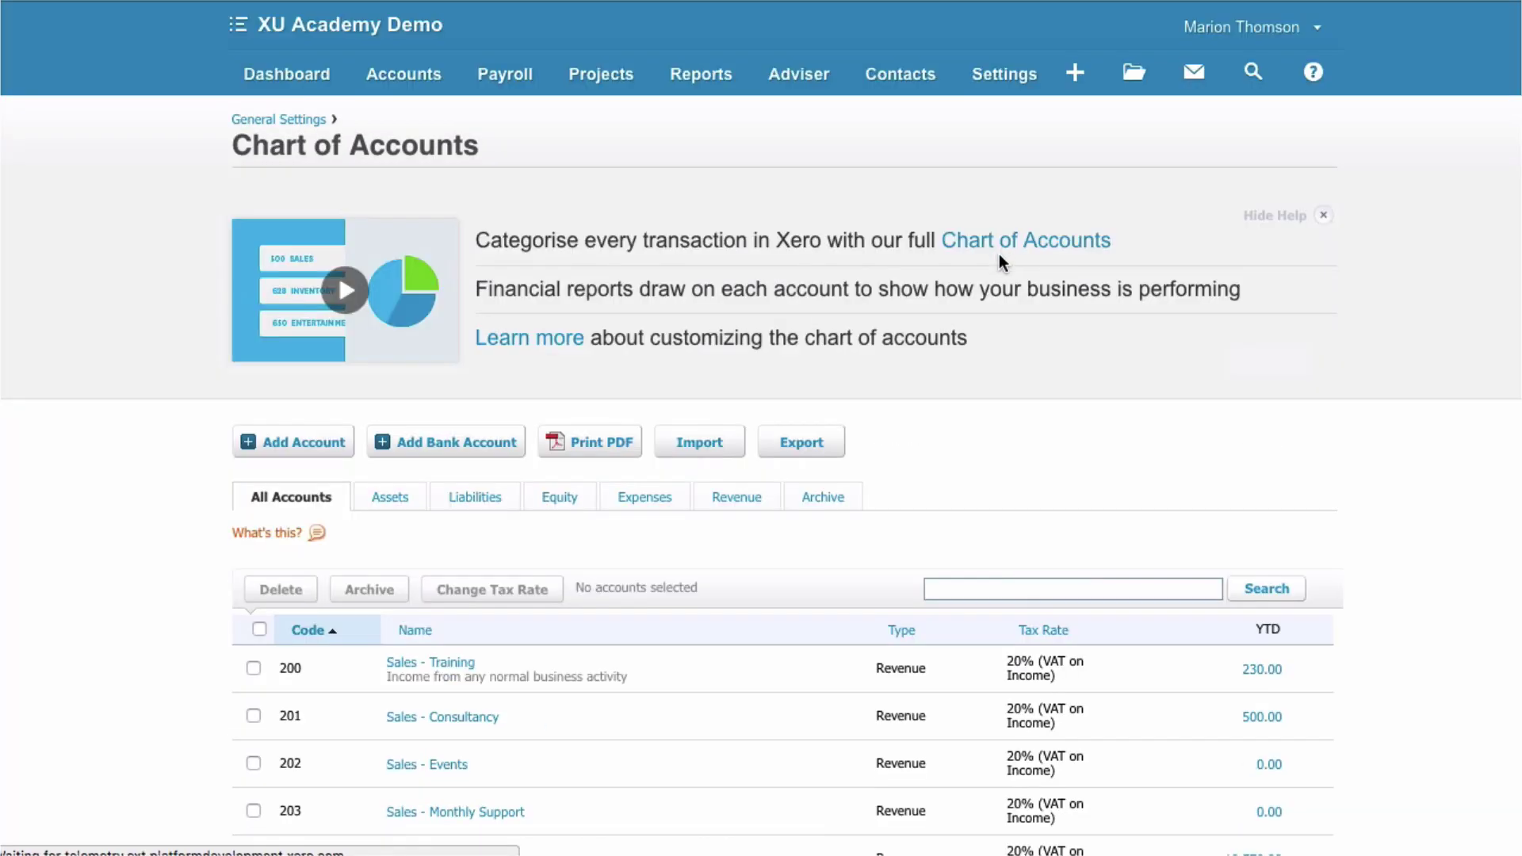
left_click(948, 593)
type("835")
key("Return")
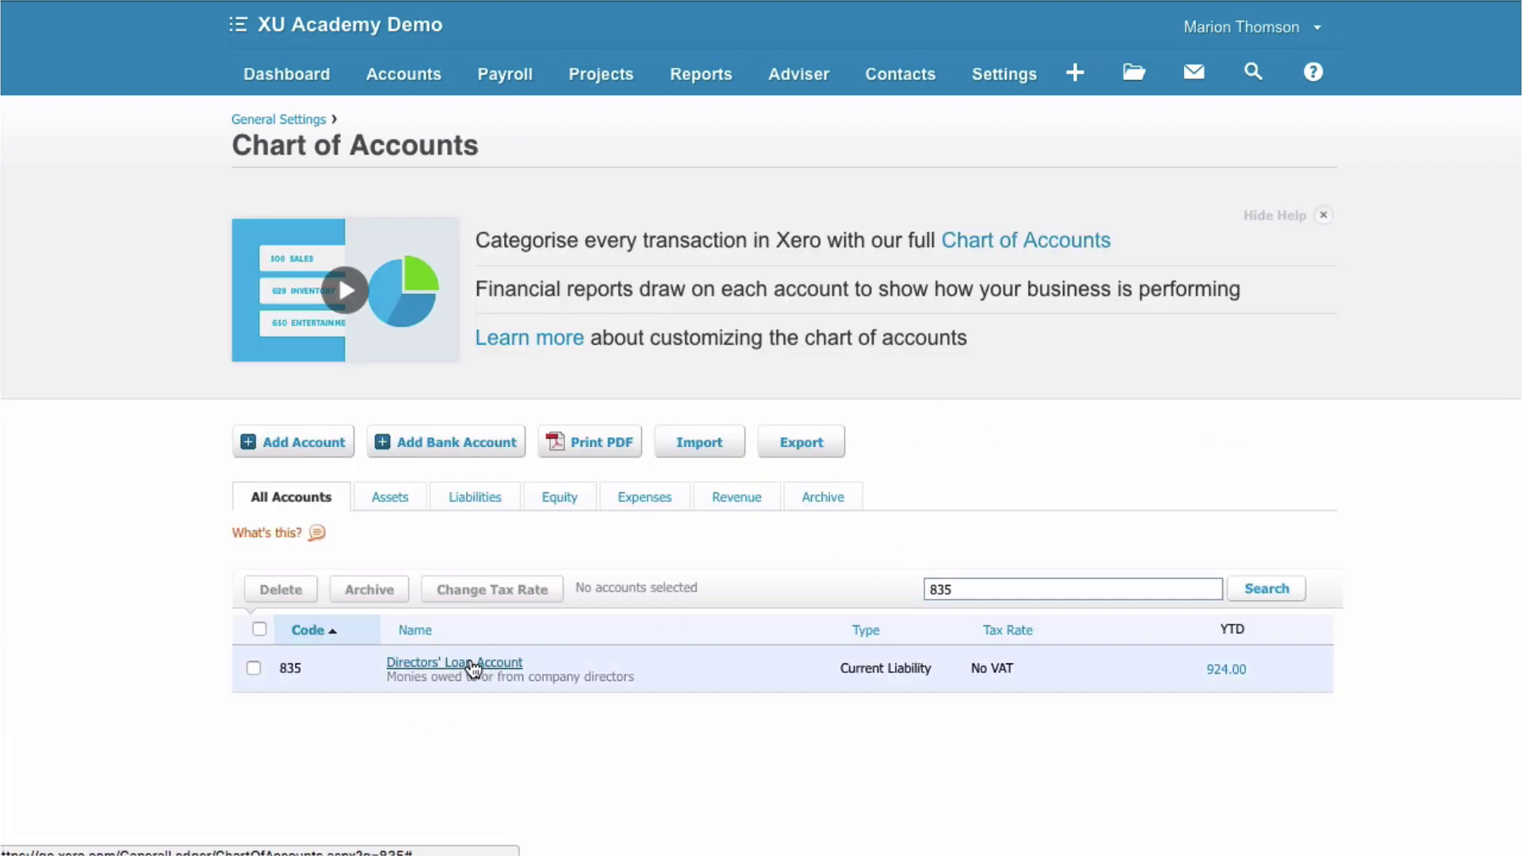
left_click(472, 664)
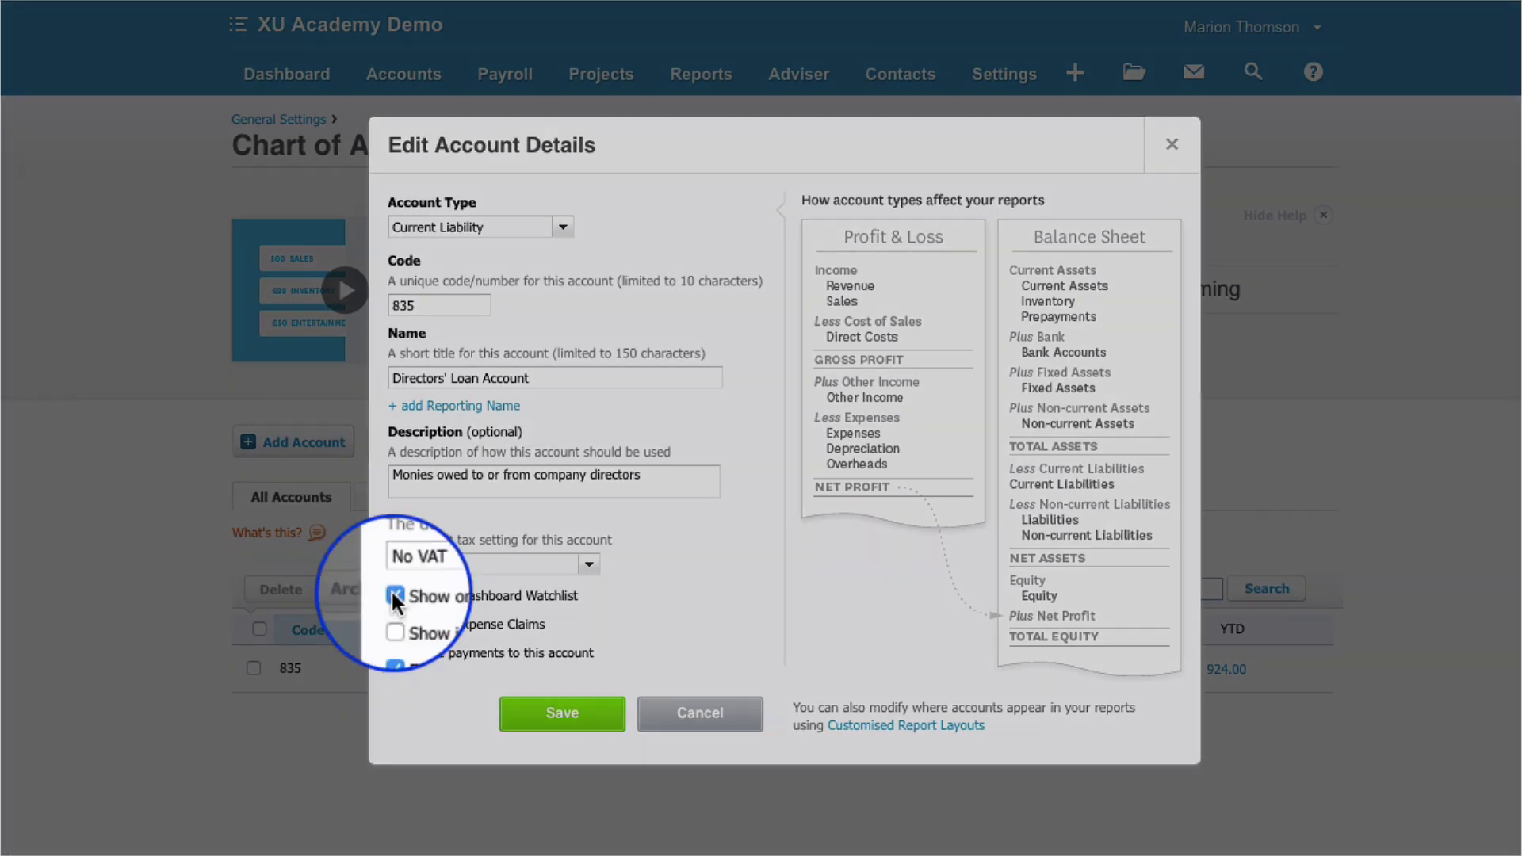
left_click(563, 714)
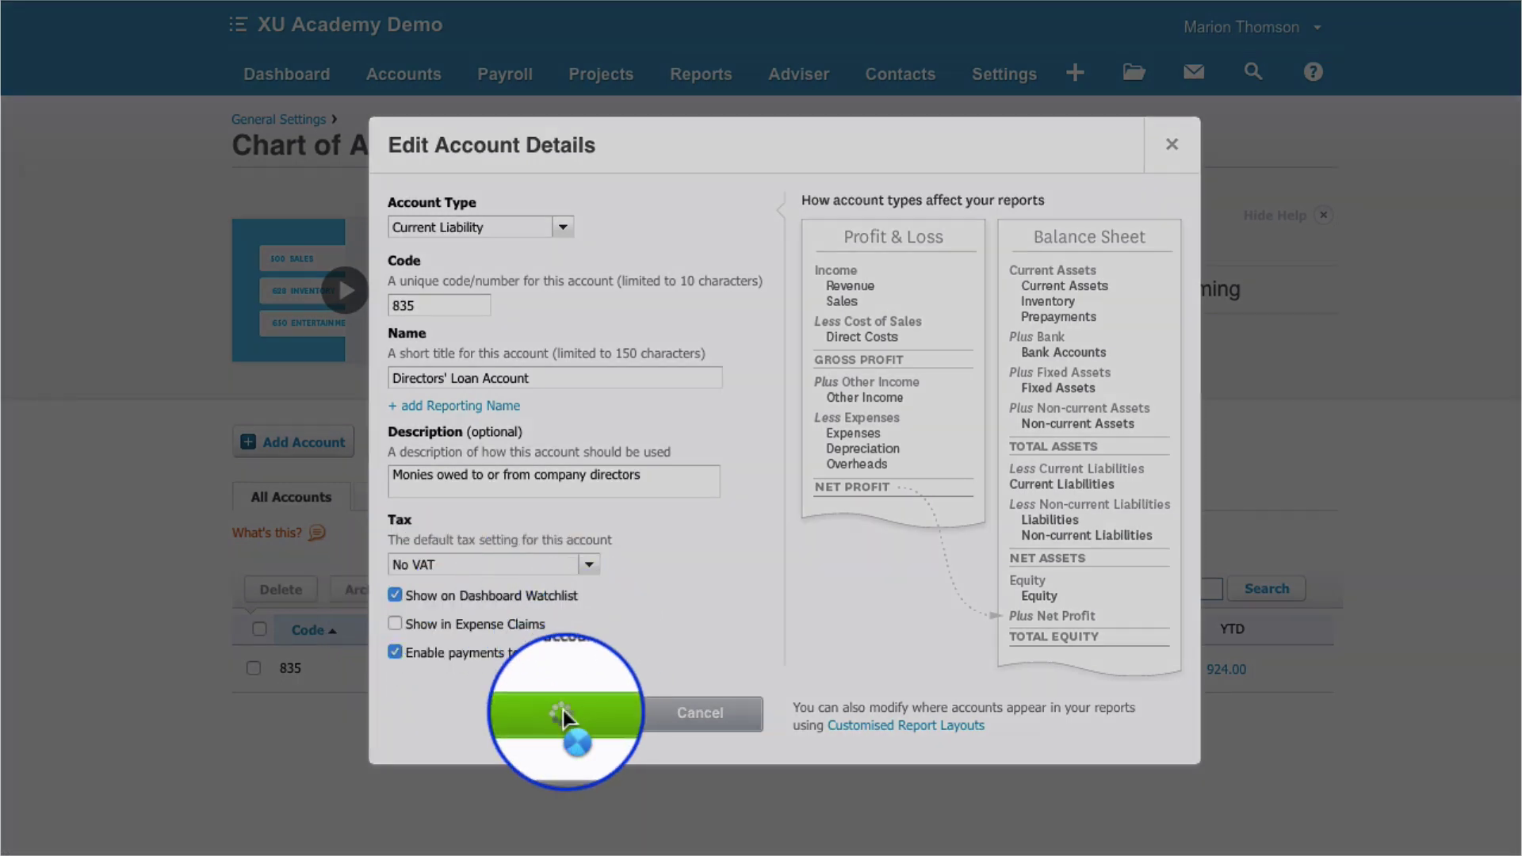
left_click(285, 80)
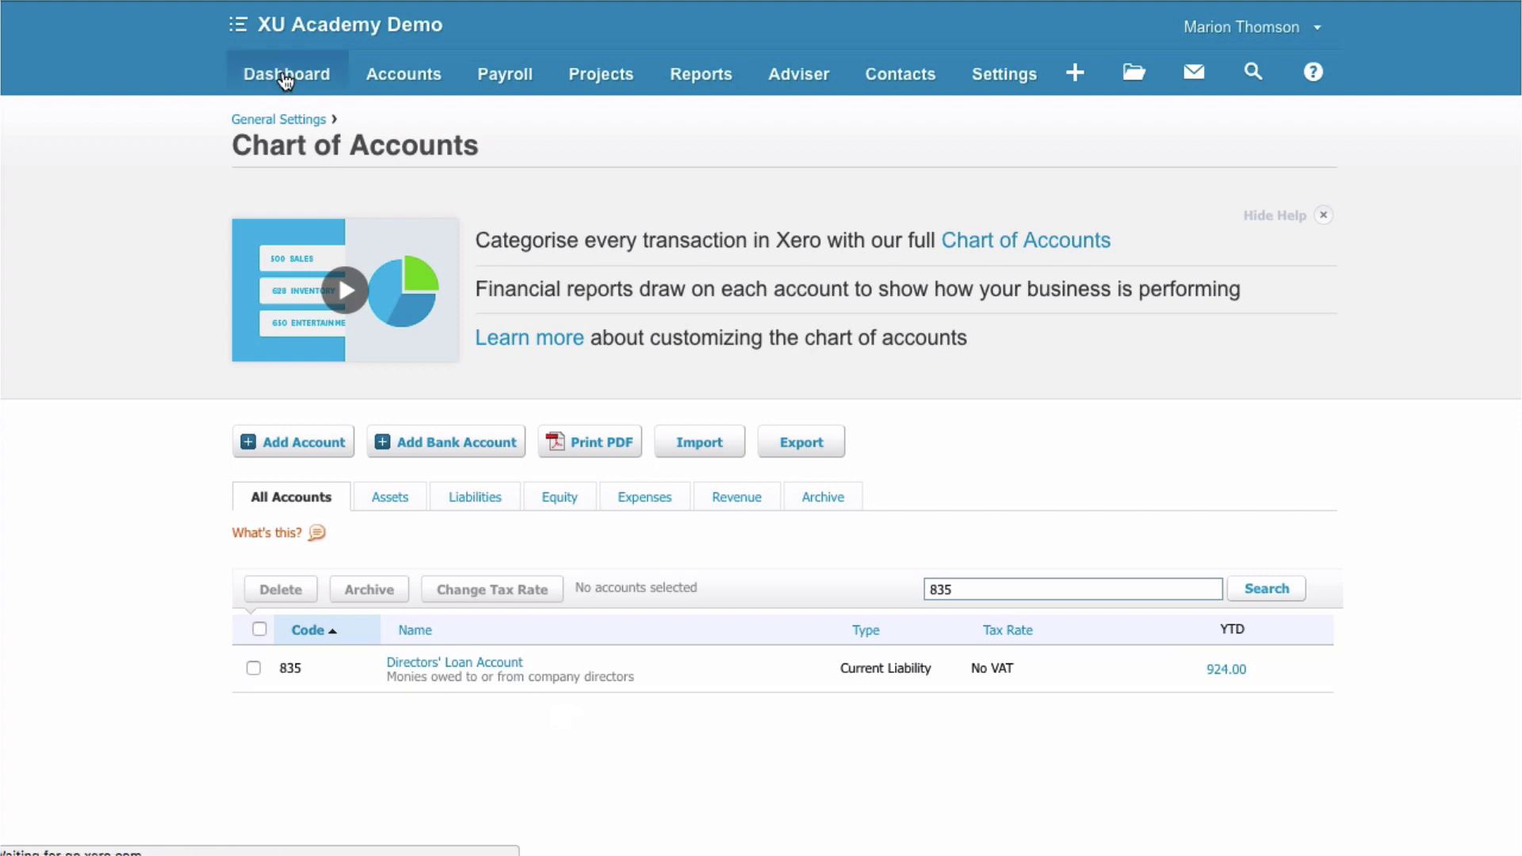